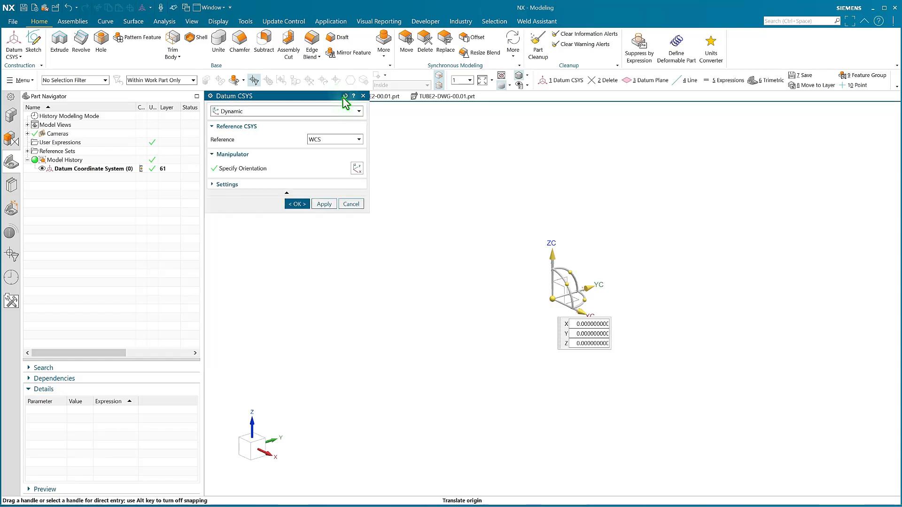
Set the datum coordinate system to the Offset CSYS type, referenced to the existing Datum Coordinate System (0).
{"action": "left_click", "coordinate": [328, 114]}
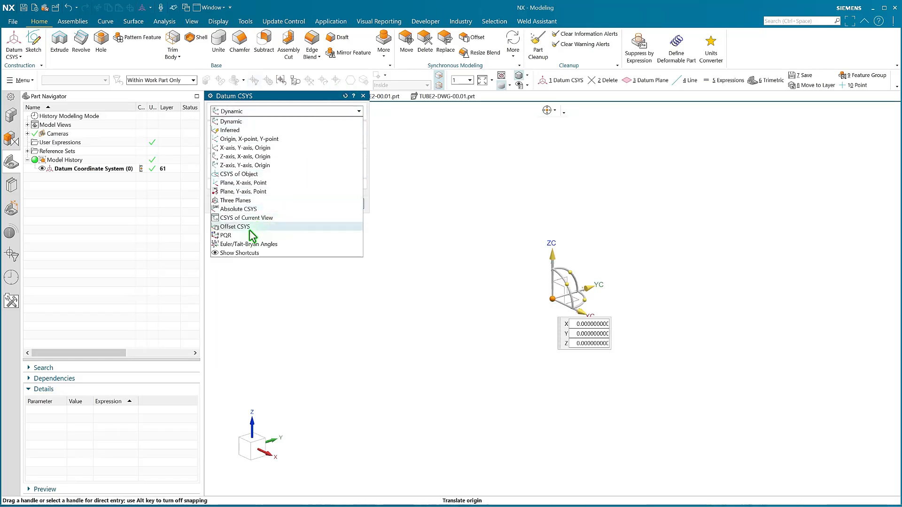
{"action": "left_click", "coordinate": [235, 226]}
{"action": "left_click", "coordinate": [348, 139]}
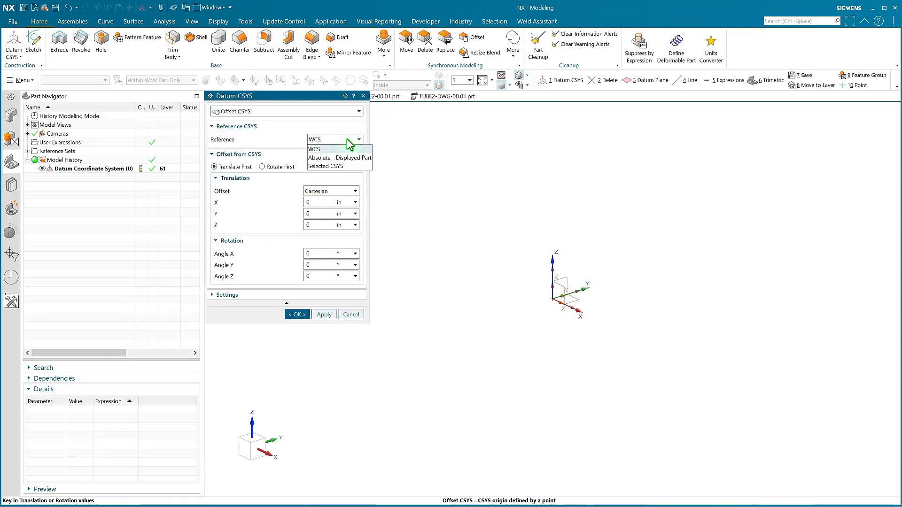
{"action": "left_click", "coordinate": [331, 166]}
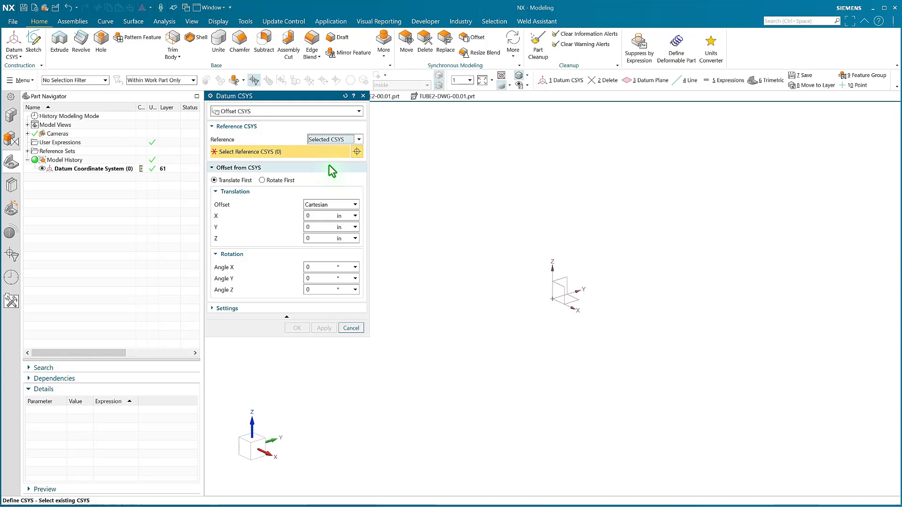
{"action": "left_click", "coordinate": [100, 169]}
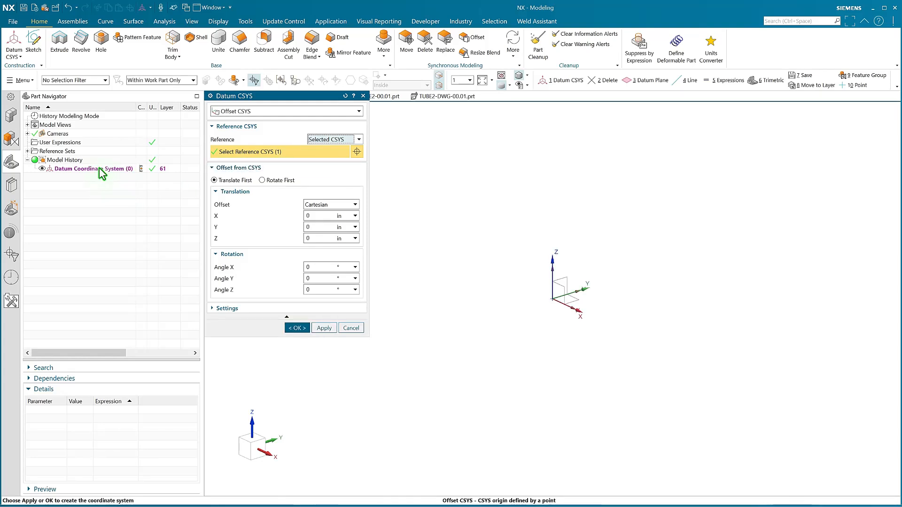
Create the coordinate system with zero offset and a scale factor of 1, and hide the original Datum Coordinate System (0).
{"action": "left_click", "coordinate": [319, 217]}
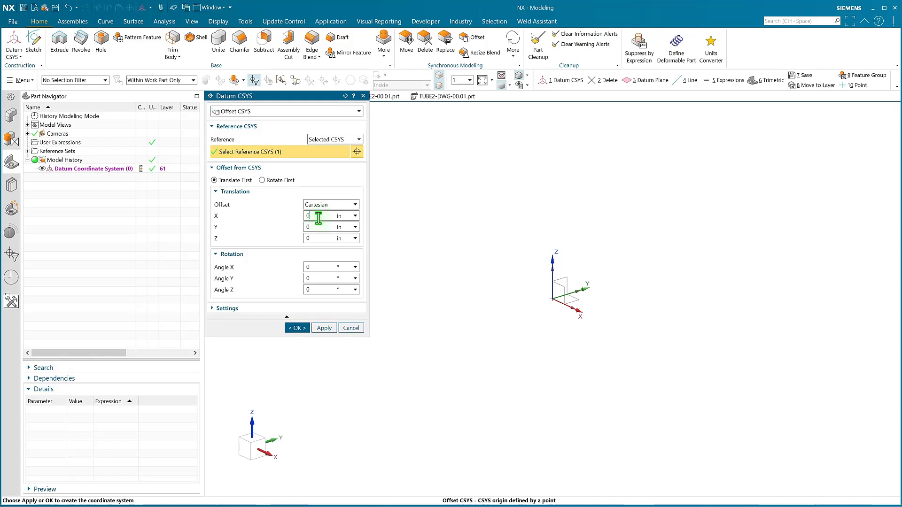
{"action": "left_click", "coordinate": [284, 309]}
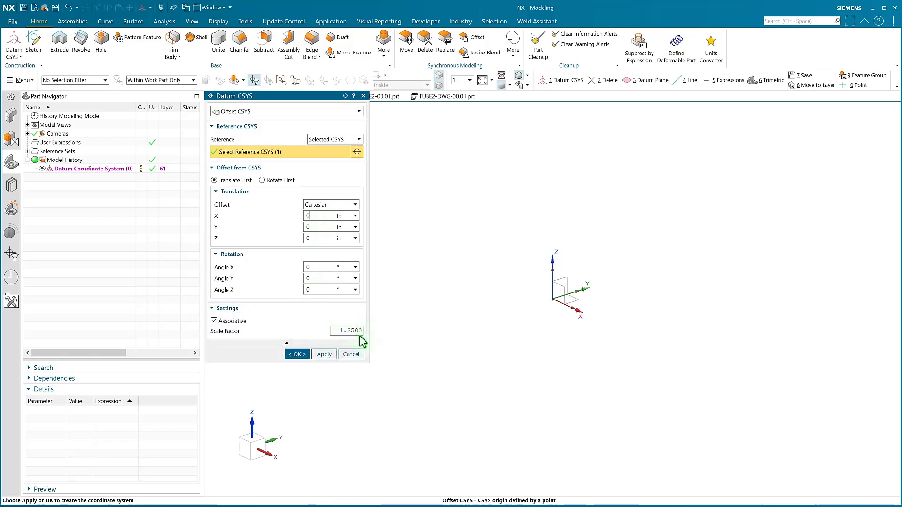
{"action": "type", "text": "1"}
{"action": "left_click", "coordinate": [317, 356]}
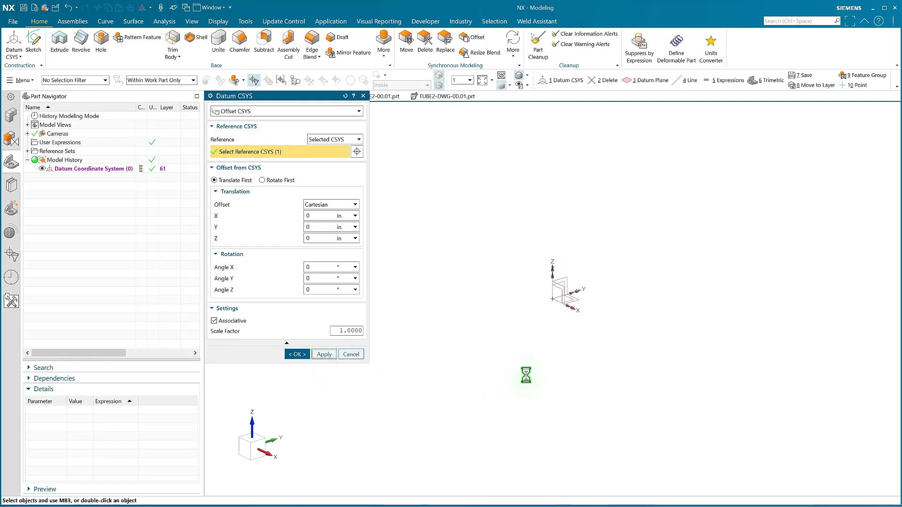
{"action": "left_click", "coordinate": [42, 170]}
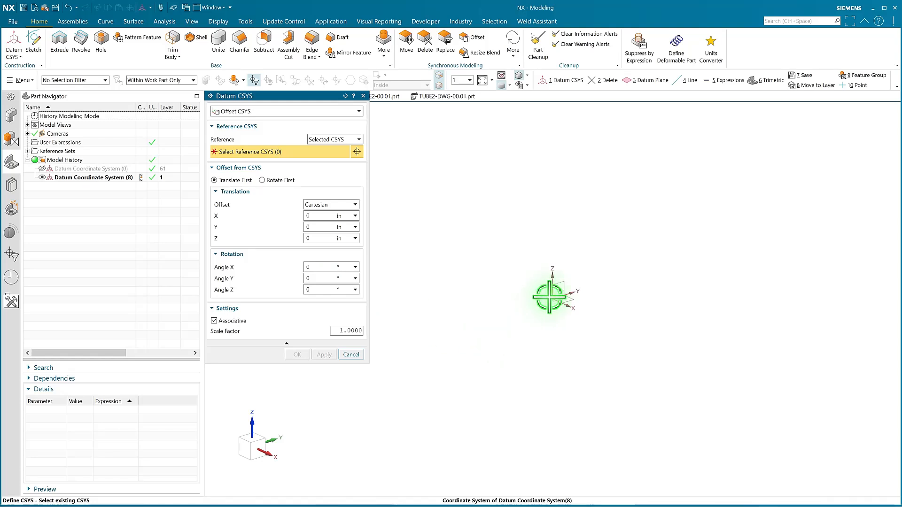
Create a coordinate system offset 20 in along X from the visible one and rotated -45° about Y.
{"action": "left_click", "coordinate": [550, 297]}
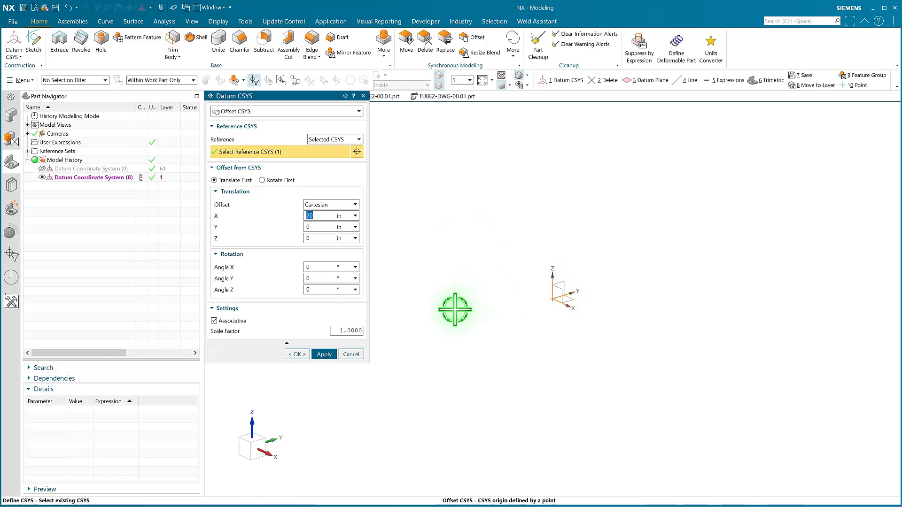
{"action": "scroll", "coordinate": [499, 320], "scroll_direction": "down", "scroll_amount": 2}
{"action": "scroll", "coordinate": [655, 387], "scroll_direction": "down", "scroll_amount": 1}
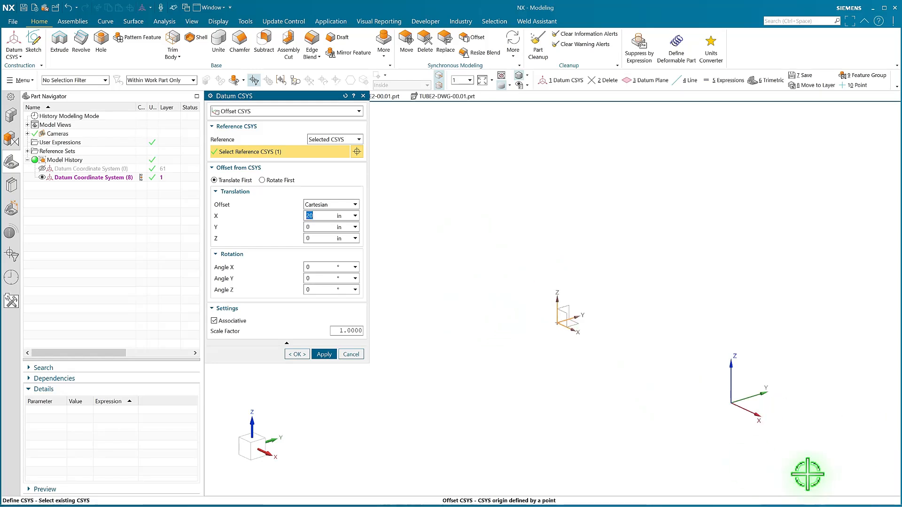
{"action": "scroll", "coordinate": [792, 451], "scroll_direction": "up", "scroll_amount": 1}
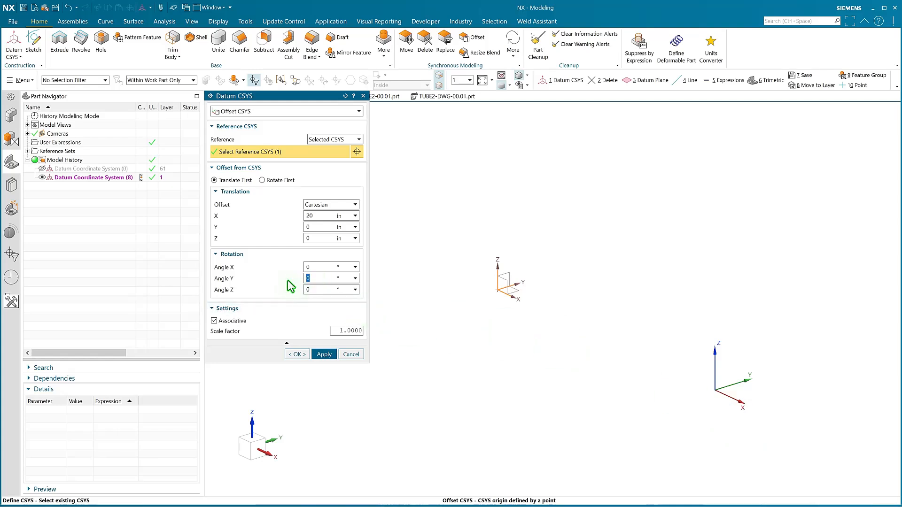
{"action": "key", "text": "Return"}
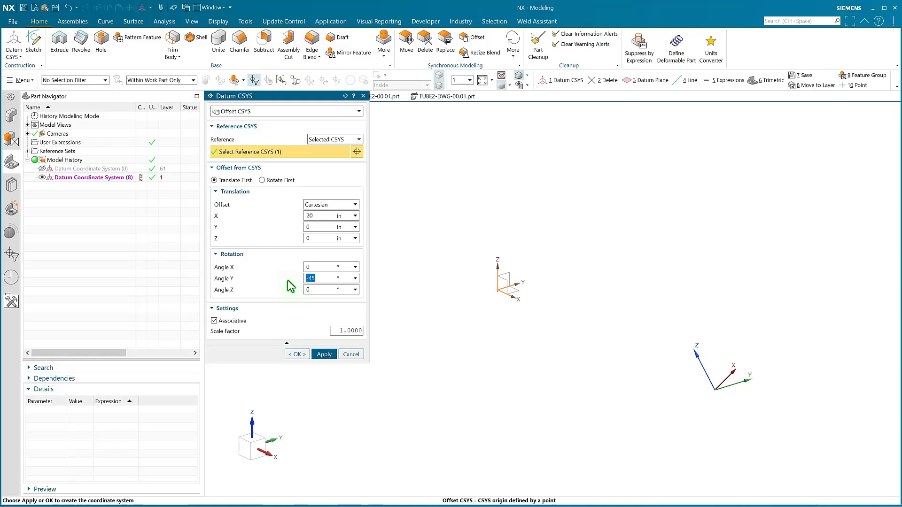
{"action": "middle_click", "coordinate": [600, 306]}
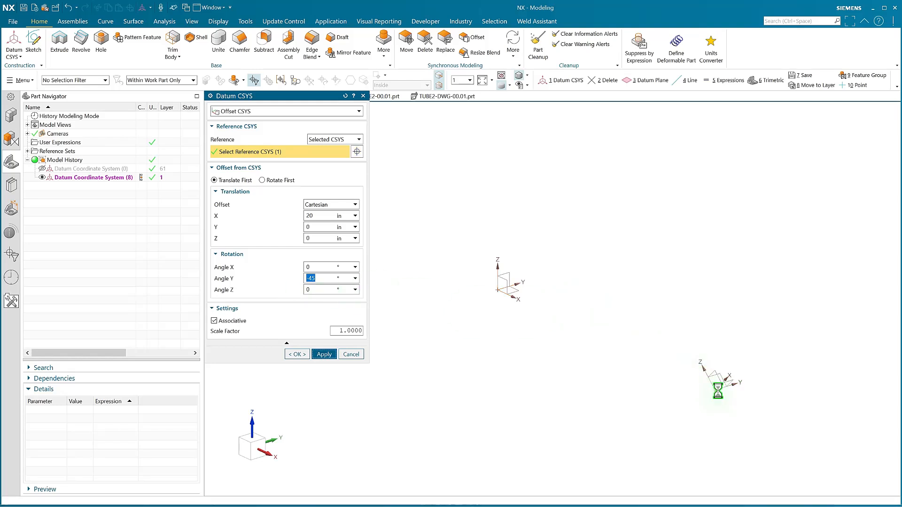
Create a coordinate system offset 15 in along X from the -45° one, with Y rotation 0° and Z rotation 90°.
{"action": "scroll", "coordinate": [529, 322], "scroll_direction": "down", "scroll_amount": 3}
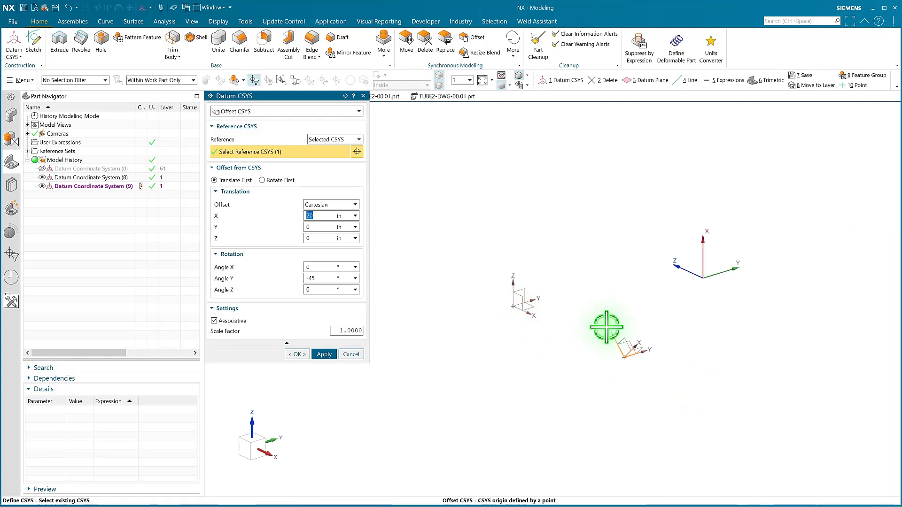
{"action": "type", "text": "15"}
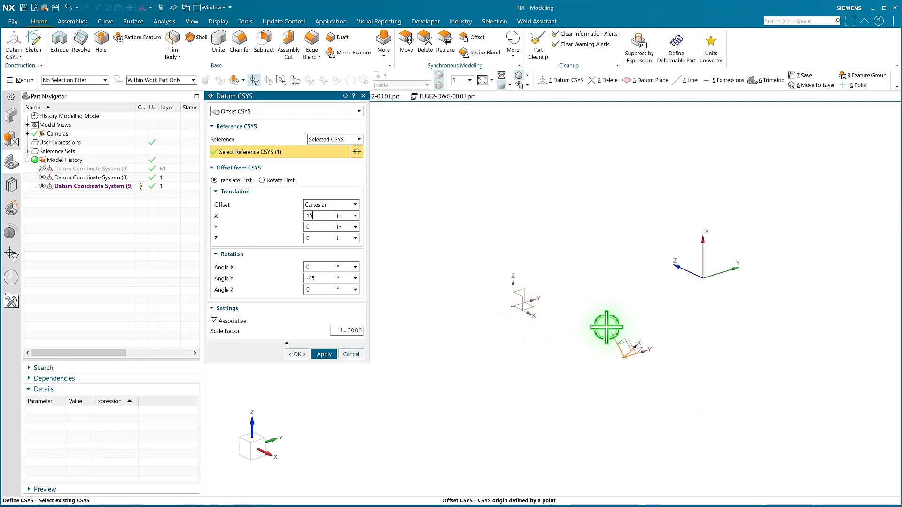
{"action": "key", "text": "Return"}
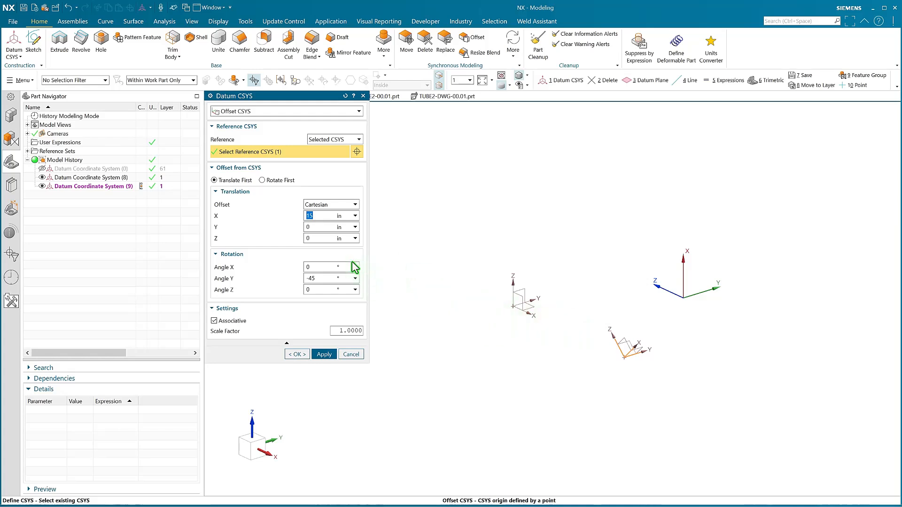
{"action": "type", "text": "0"}
{"action": "key", "text": "Tab"}
{"action": "type", "text": "90"}
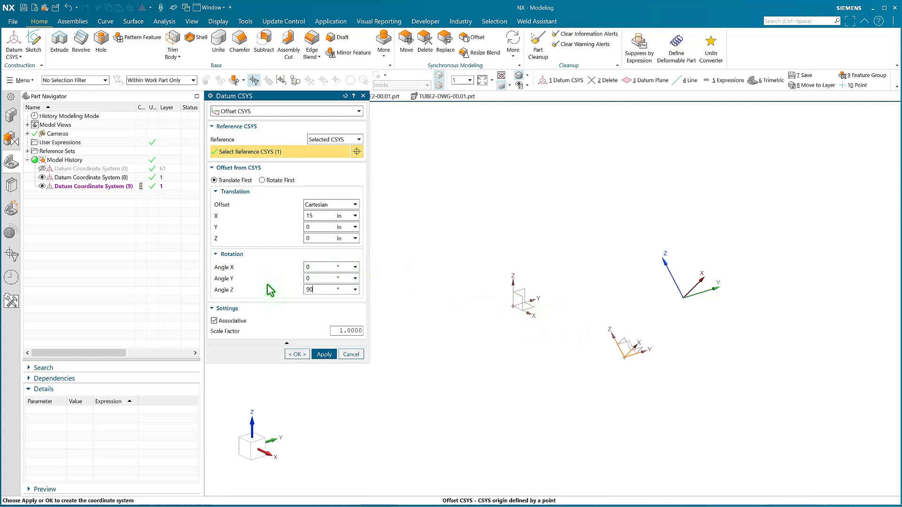
{"action": "key", "text": "Return"}
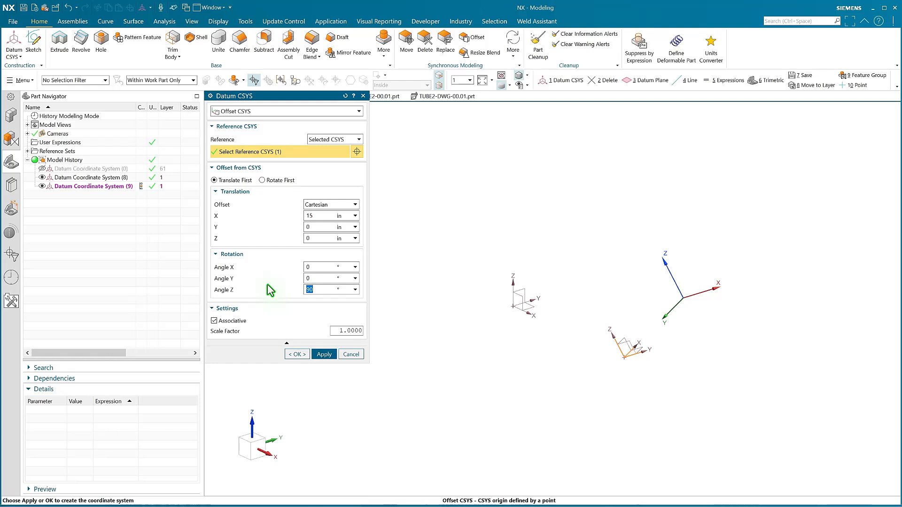
{"action": "middle_click", "coordinate": [694, 327]}
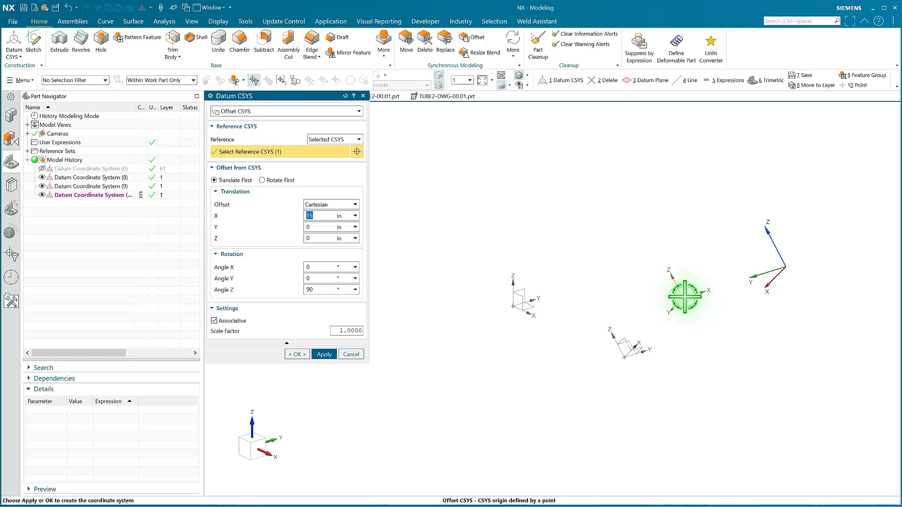
Create a coordinate system offset 12 in along X from the last one, with Z rotation 0°.
{"action": "type", "text": "12"}
{"action": "key", "text": "Tab"}
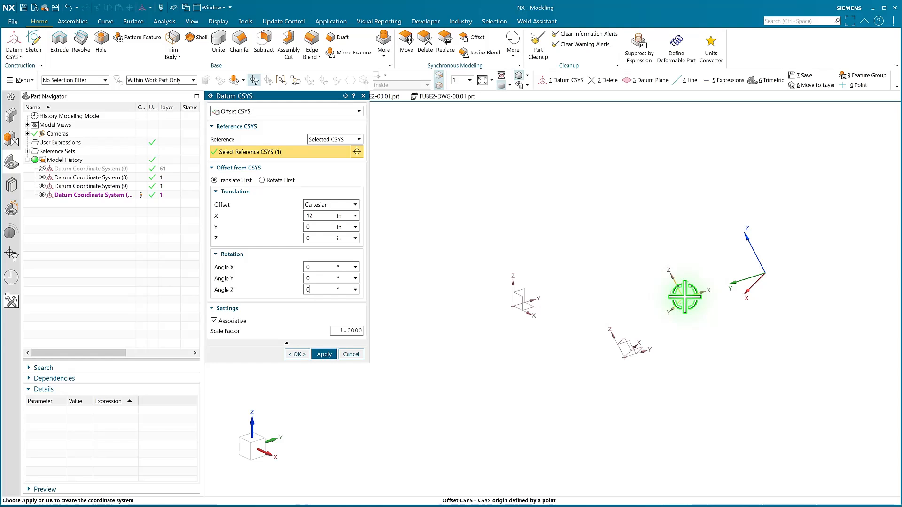
{"action": "middle_click", "coordinate": [732, 353]}
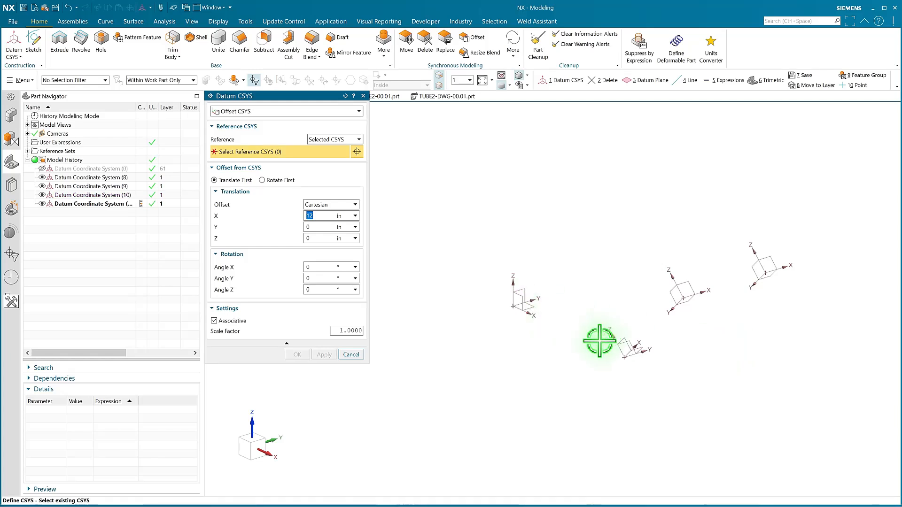
Create a Z-axis, X-axis, Origin coordinate system at the last one's origin, using the Z and X axes of Datum Coordinate System (8).
{"action": "left_click", "coordinate": [360, 112]}
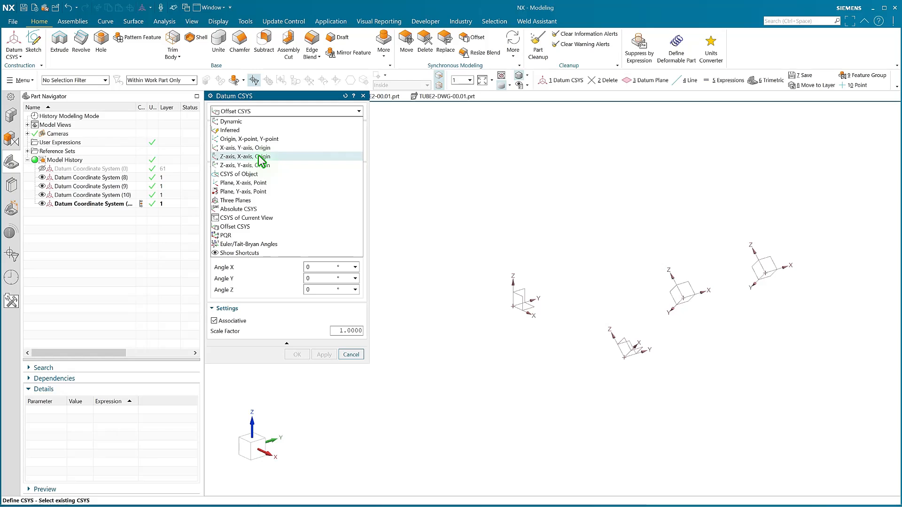
{"action": "left_click", "coordinate": [261, 157]}
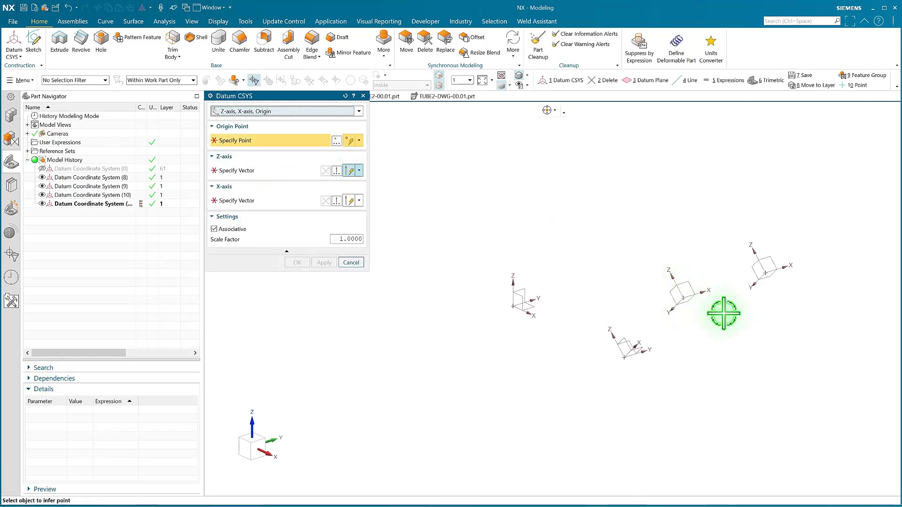
{"action": "left_click", "coordinate": [766, 273]}
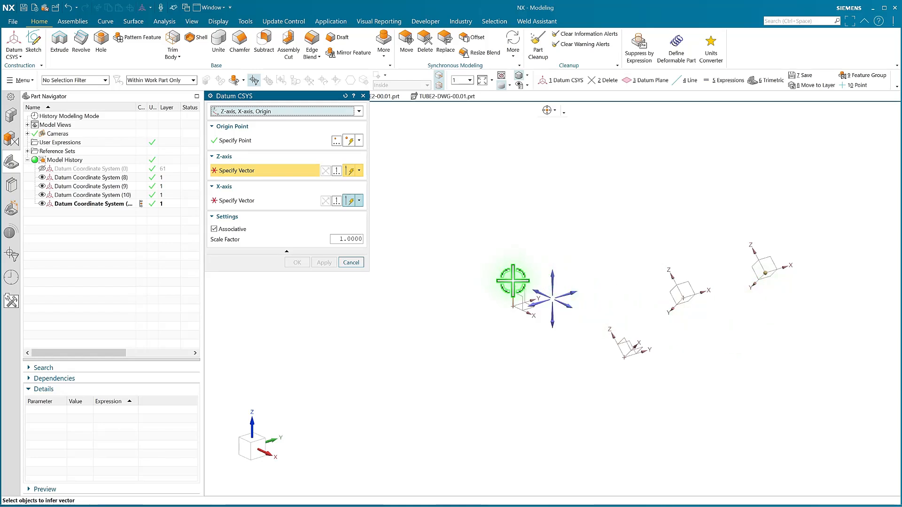
{"action": "left_click", "coordinate": [516, 287]}
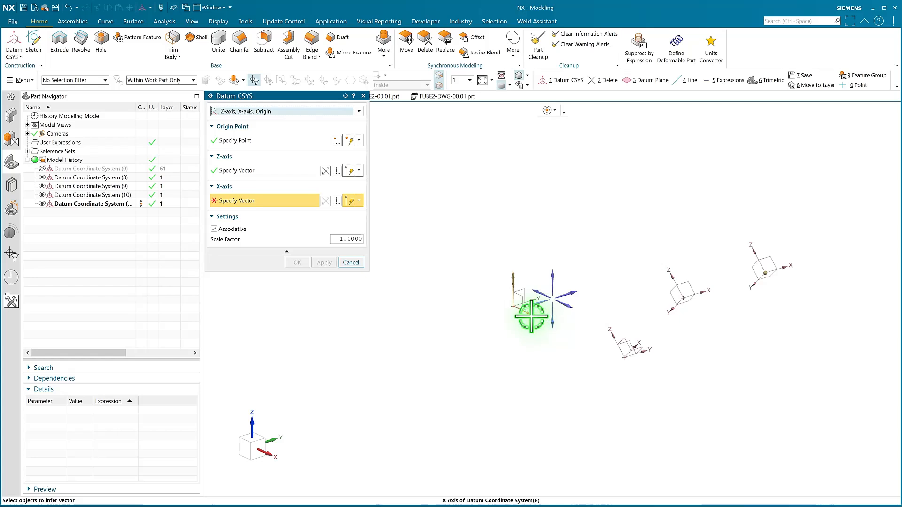
{"action": "left_click", "coordinate": [534, 328]}
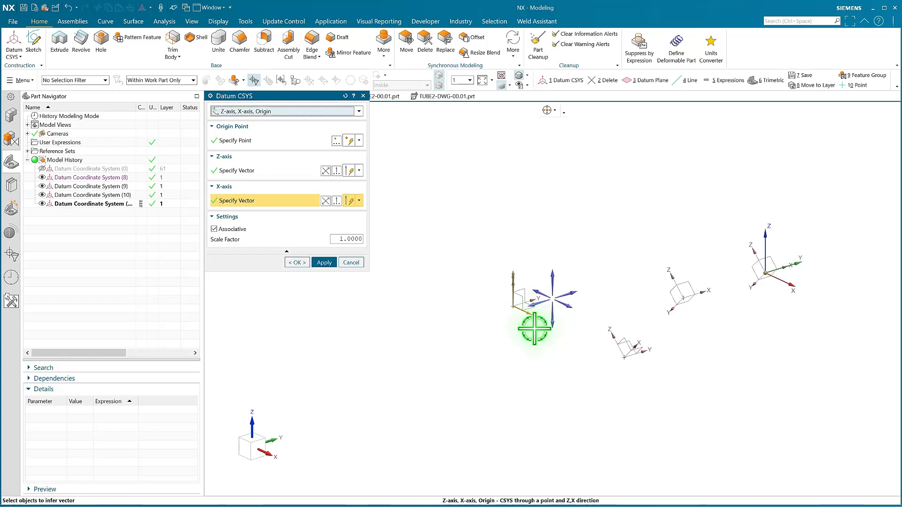
{"action": "middle_click", "coordinate": [528, 358]}
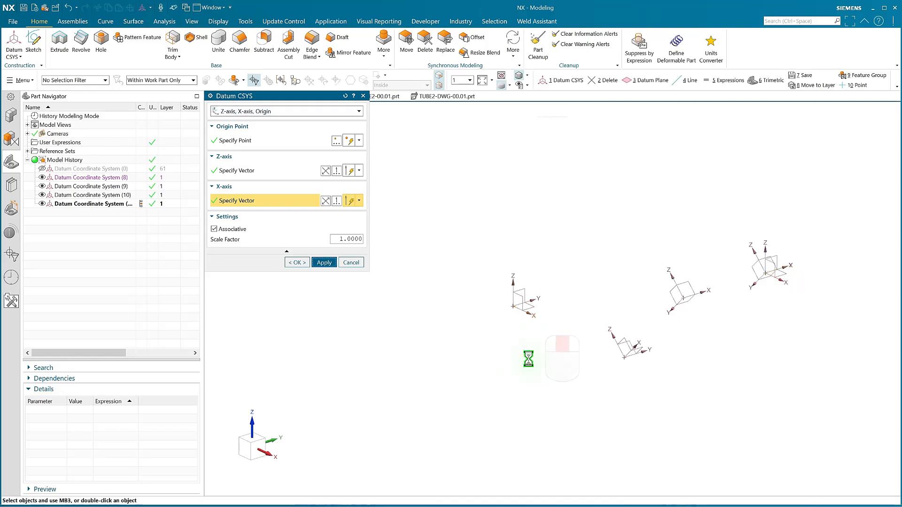
Create an Offset CSYS 15 in along X from the newly aligned coordinate system, without rotation, and finish the Datum CSYS command.
{"action": "left_click", "coordinate": [281, 113]}
{"action": "left_click", "coordinate": [249, 227]}
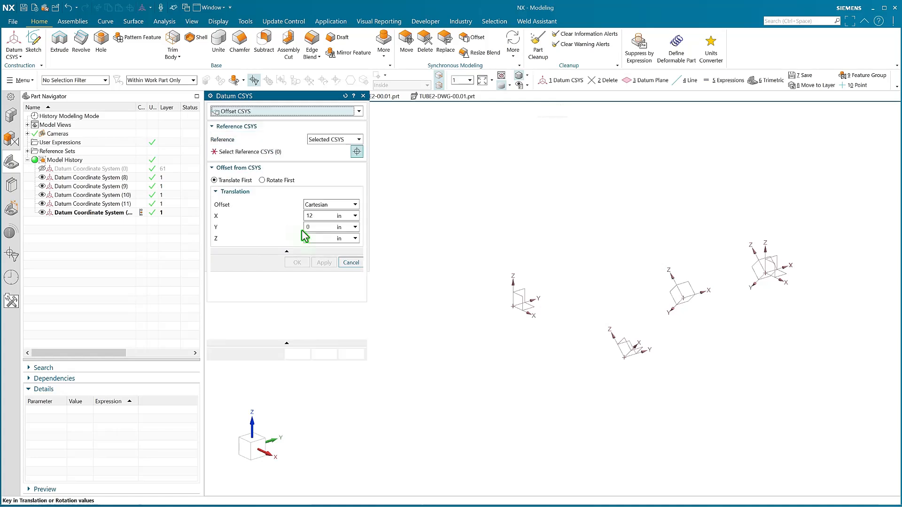
{"action": "left_click", "coordinate": [769, 274]}
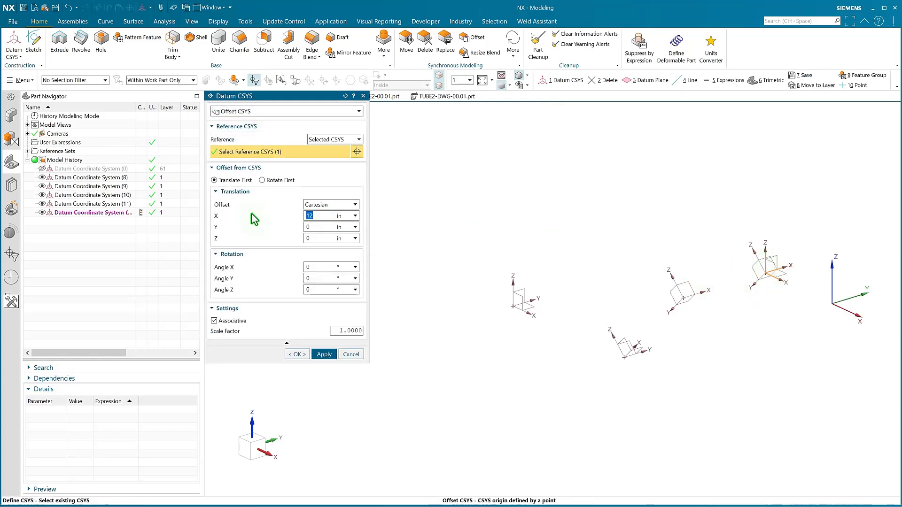
{"action": "type", "text": "15"}
{"action": "key", "text": "Return"}
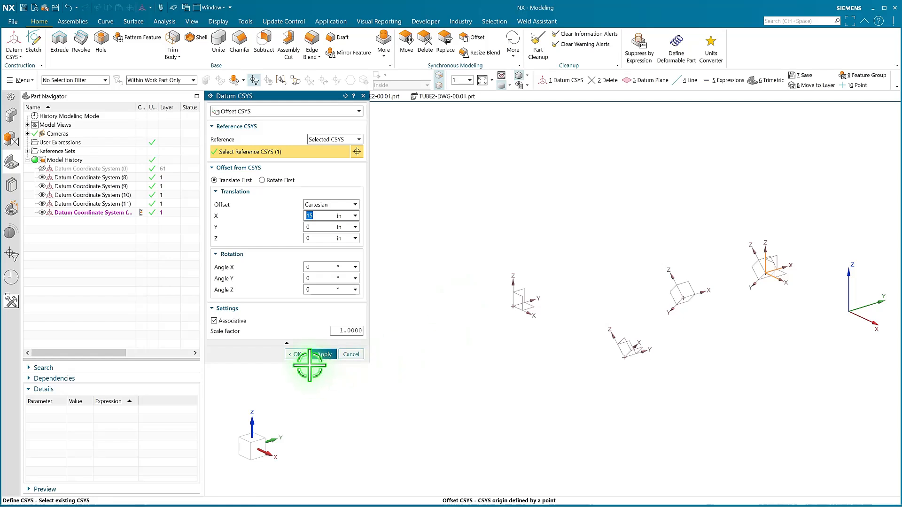
{"action": "left_click", "coordinate": [297, 355]}
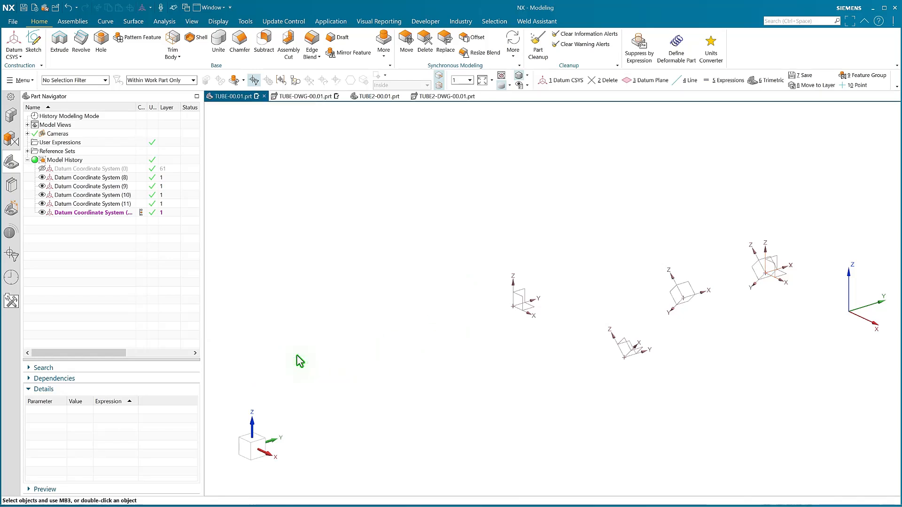
With Existing Point snapping enabled, draw an associative line from the origin of Datum Coordinate System (8) to the origin of Datum Coordinate System (9).
{"action": "scroll", "coordinate": [373, 330], "scroll_direction": "down", "scroll_amount": 2}
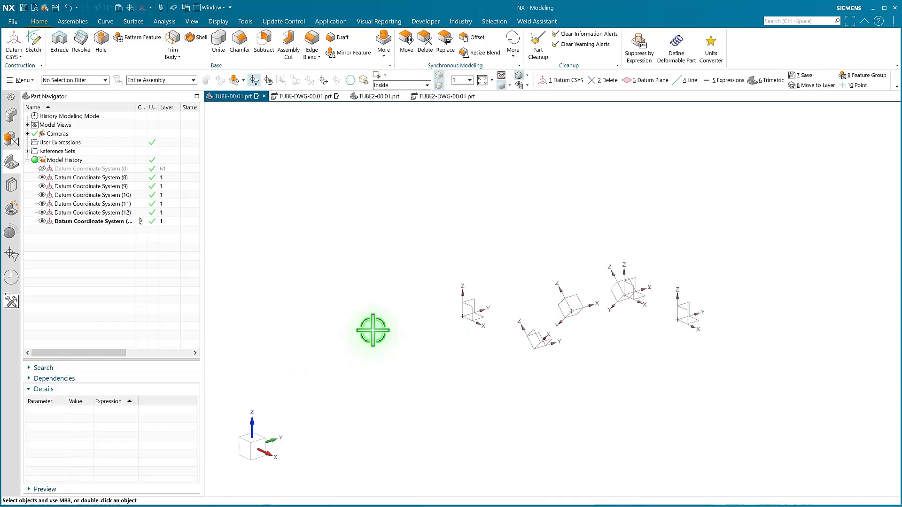
{"action": "scroll", "coordinate": [479, 382], "scroll_direction": "up", "scroll_amount": 1}
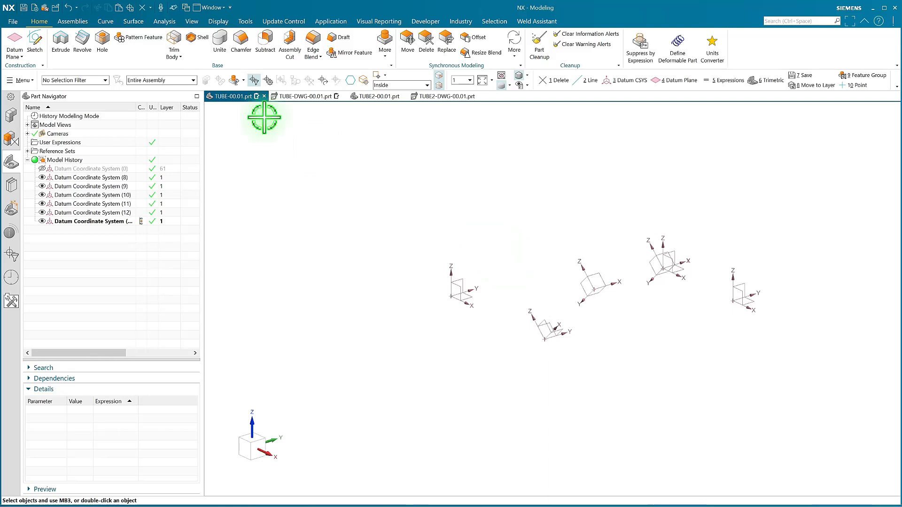
{"action": "left_click", "coordinate": [104, 23]}
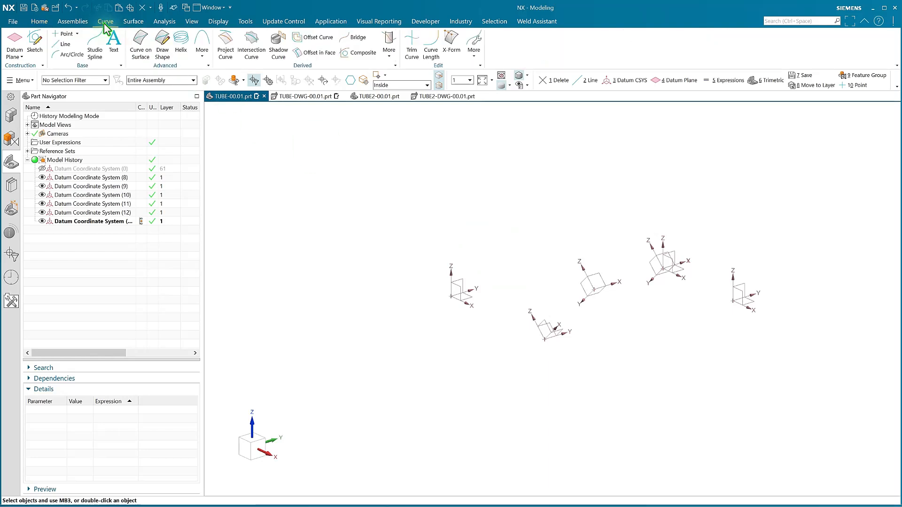
{"action": "left_click", "coordinate": [55, 48]}
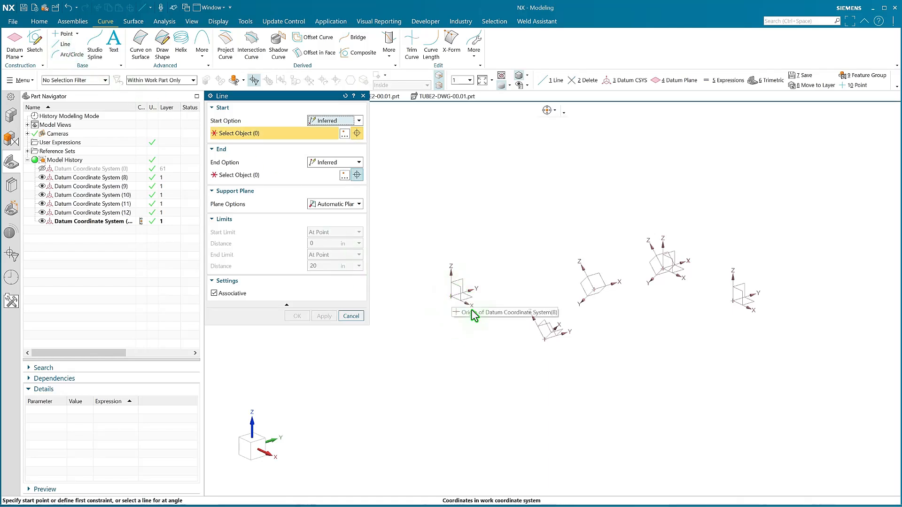
{"action": "left_click", "coordinate": [549, 112]}
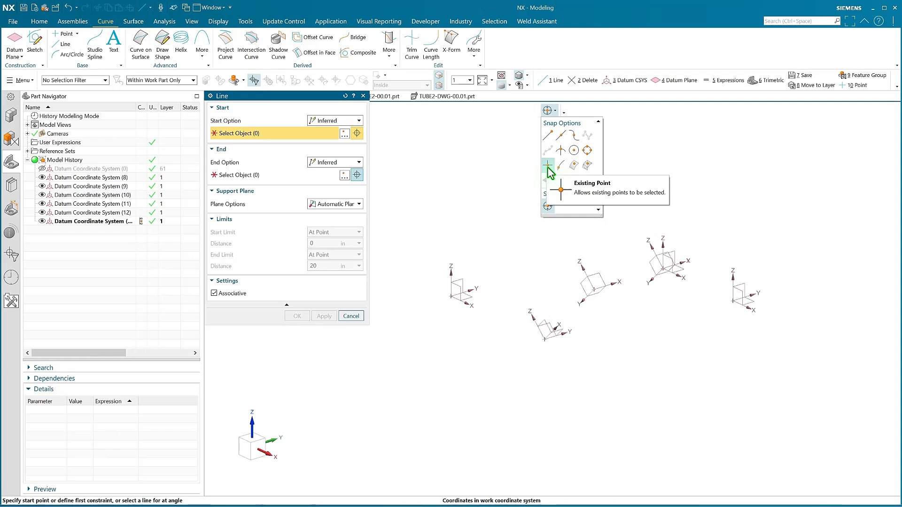
{"action": "left_click", "coordinate": [548, 166]}
{"action": "left_click", "coordinate": [557, 113]}
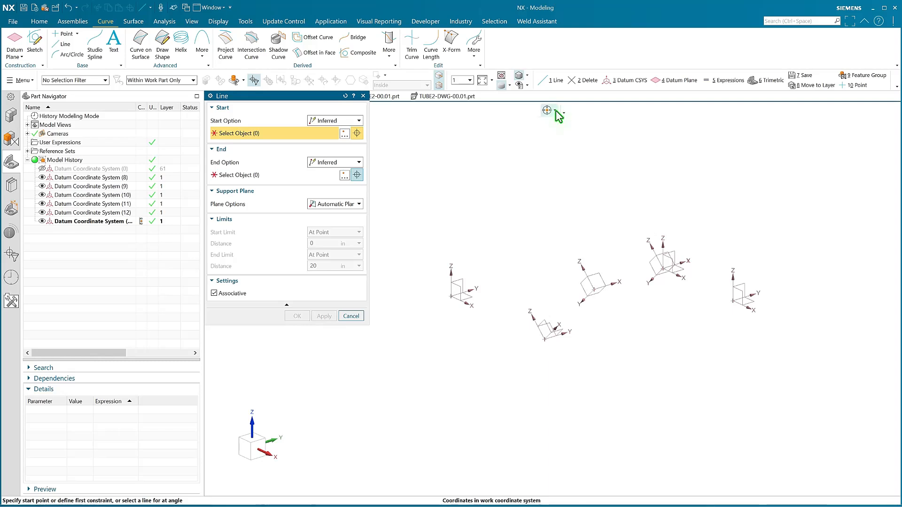
{"action": "left_click", "coordinate": [452, 295]}
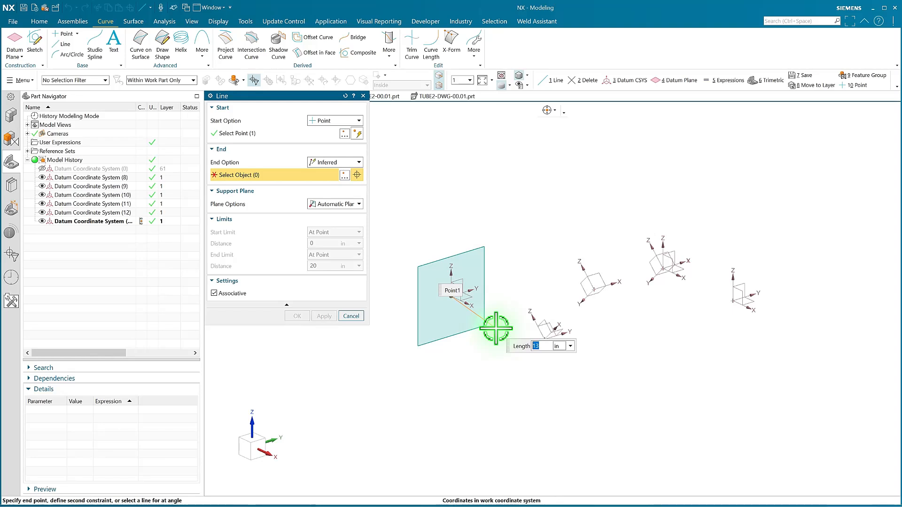
{"action": "left_click", "coordinate": [545, 339]}
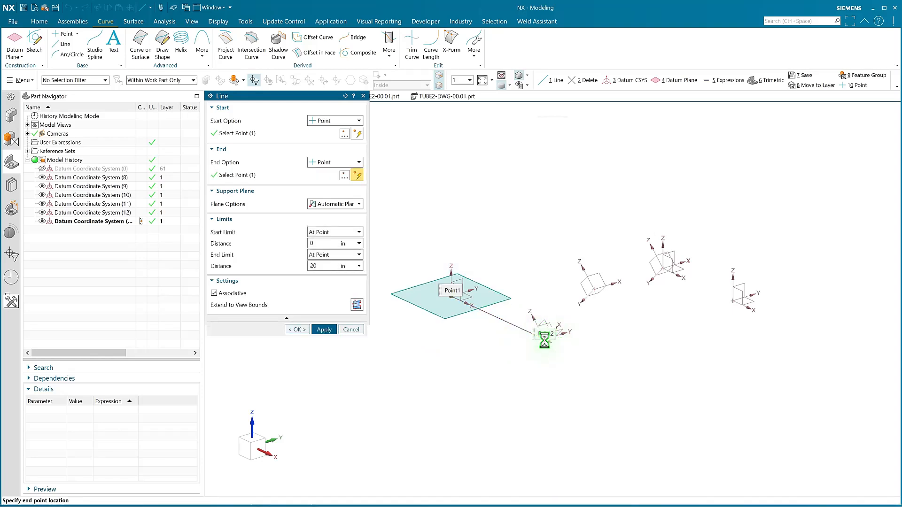
{"action": "middle_click", "coordinate": [619, 346]}
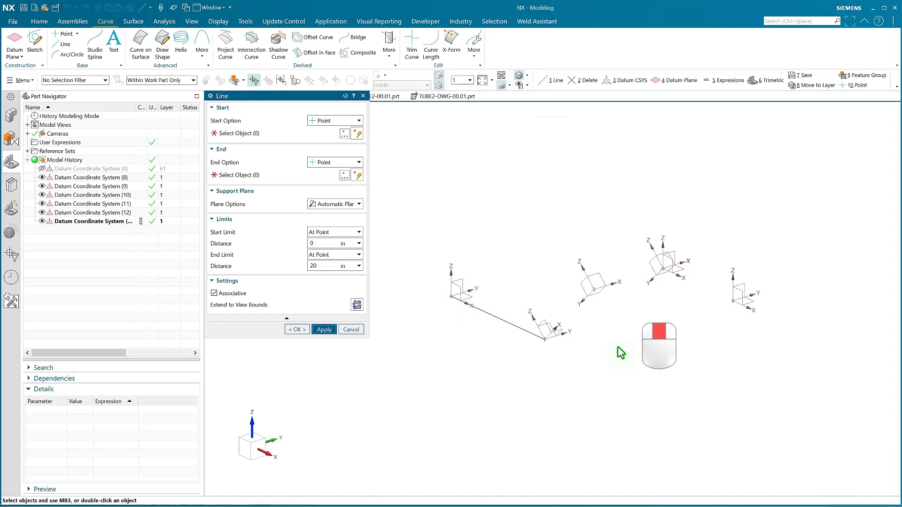
Draw two connected lines from Datum Coordinate System (9)'s origin through the origin of (10) to the origin of (12).
{"action": "left_click", "coordinate": [545, 339]}
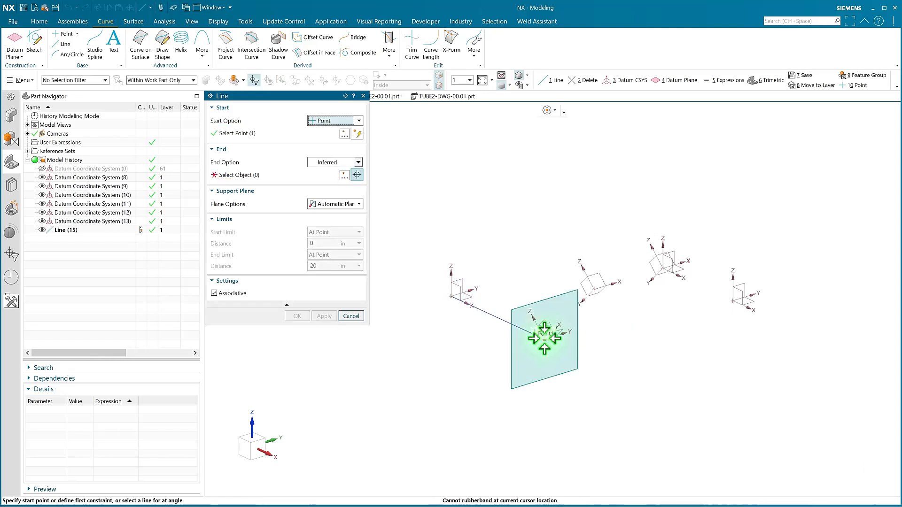
{"action": "left_click", "coordinate": [595, 290]}
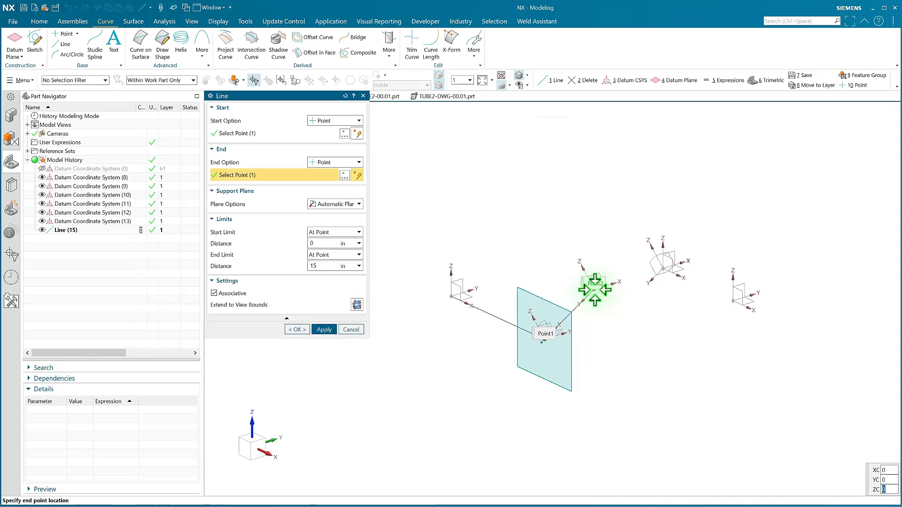
{"action": "middle_click", "coordinate": [595, 289]}
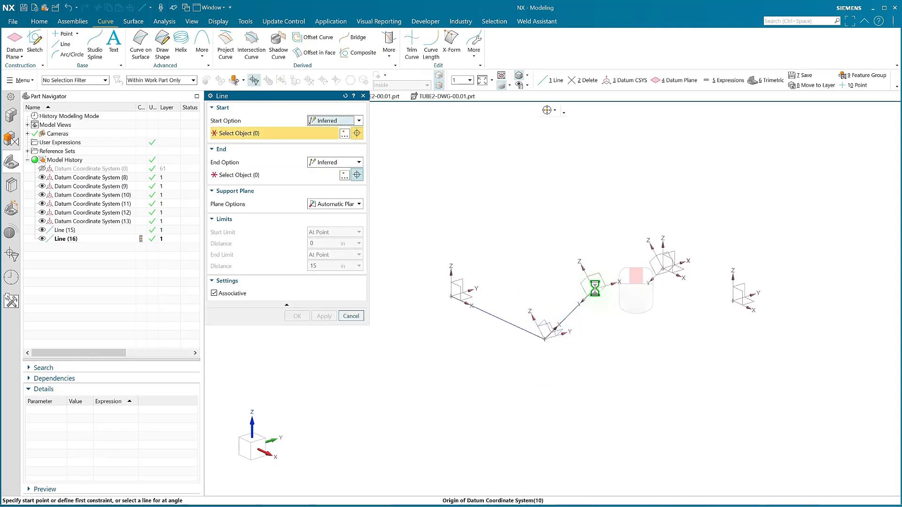
{"action": "left_click", "coordinate": [594, 290]}
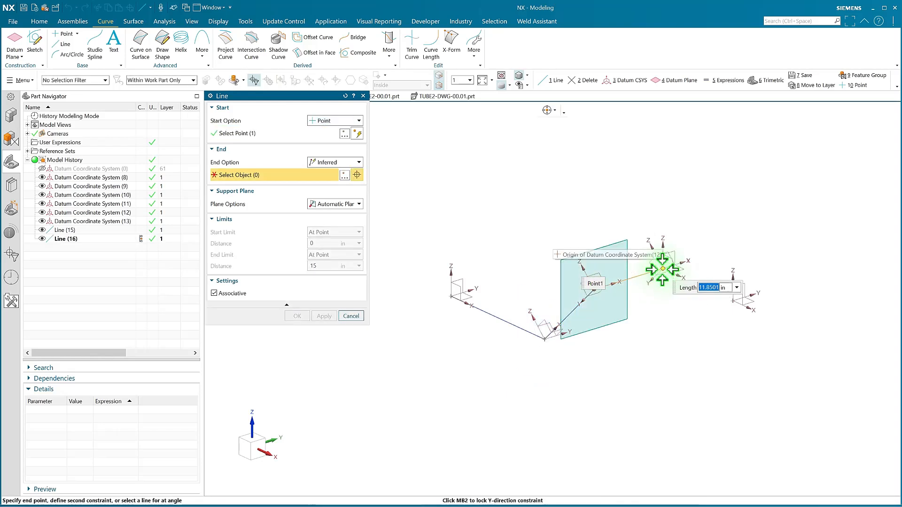
{"action": "left_click", "coordinate": [663, 269]}
{"action": "middle_click", "coordinate": [672, 287]}
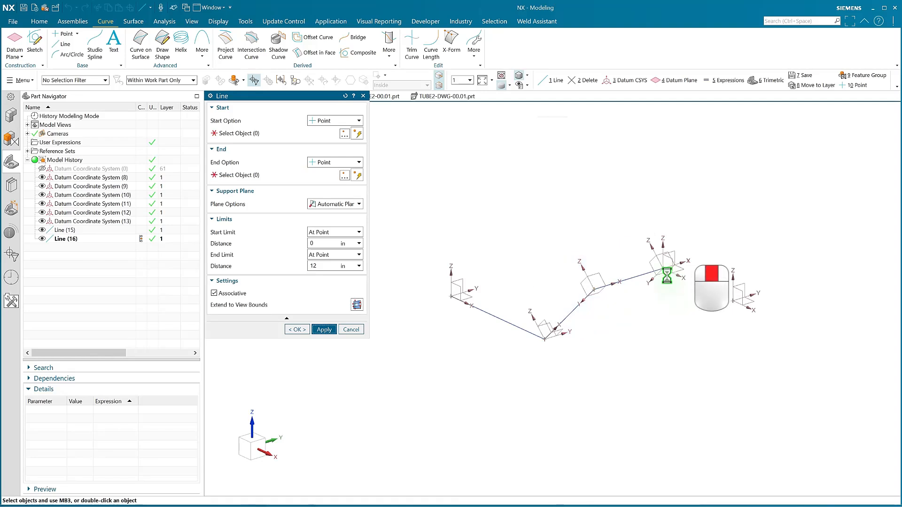
Draw the last line from the origin of Datum Coordinate System (12) to the origin of (13) and finish the Line command.
{"action": "left_click", "coordinate": [678, 276]}
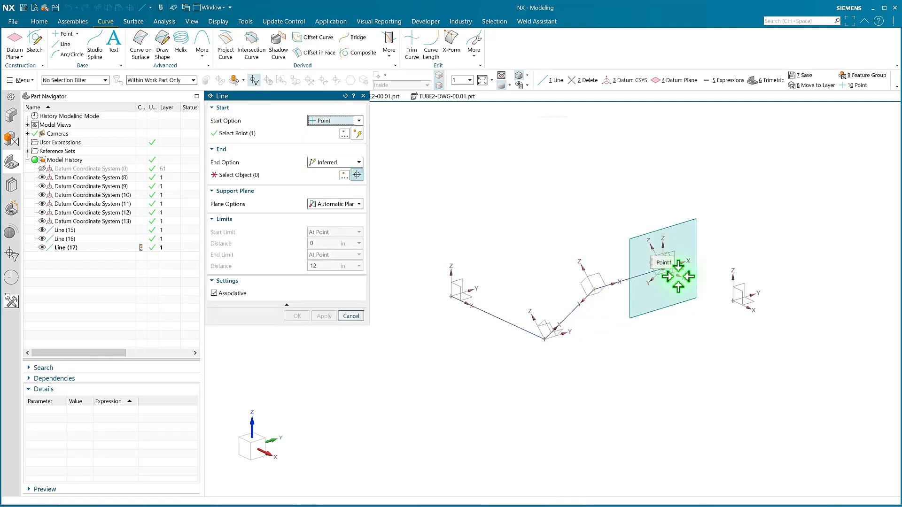
{"action": "left_click", "coordinate": [729, 296]}
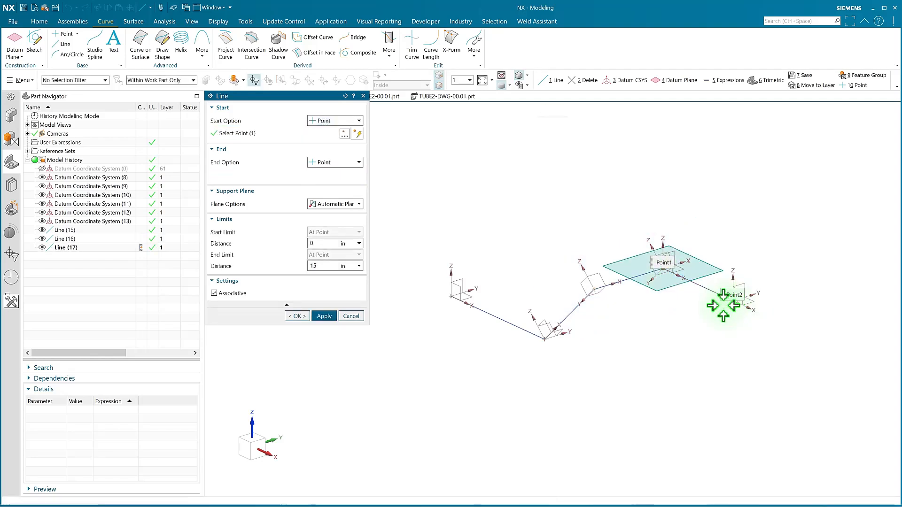
{"action": "left_click", "coordinate": [296, 329]}
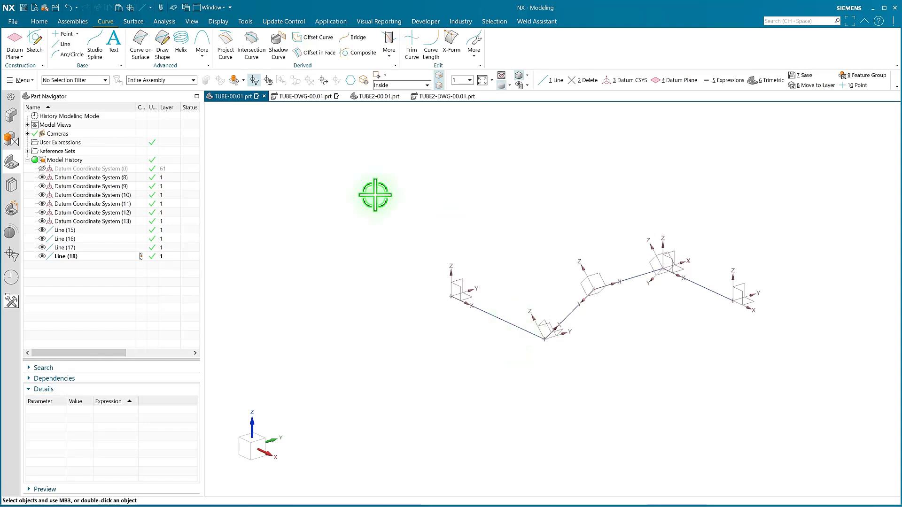
Open the Expressions dialog, review the part's full list with All Expressions, and return the filter to Named Expressions.
{"action": "left_click", "coordinate": [245, 22]}
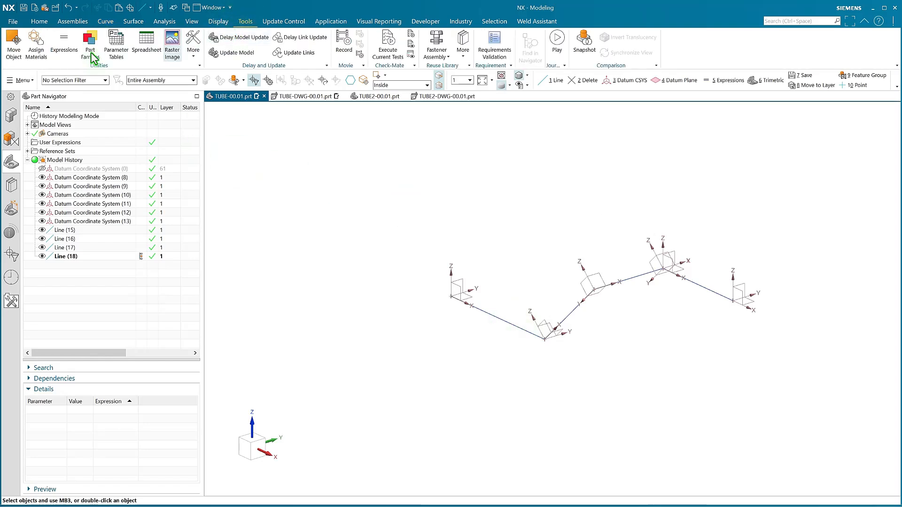
{"action": "left_click", "coordinate": [61, 53]}
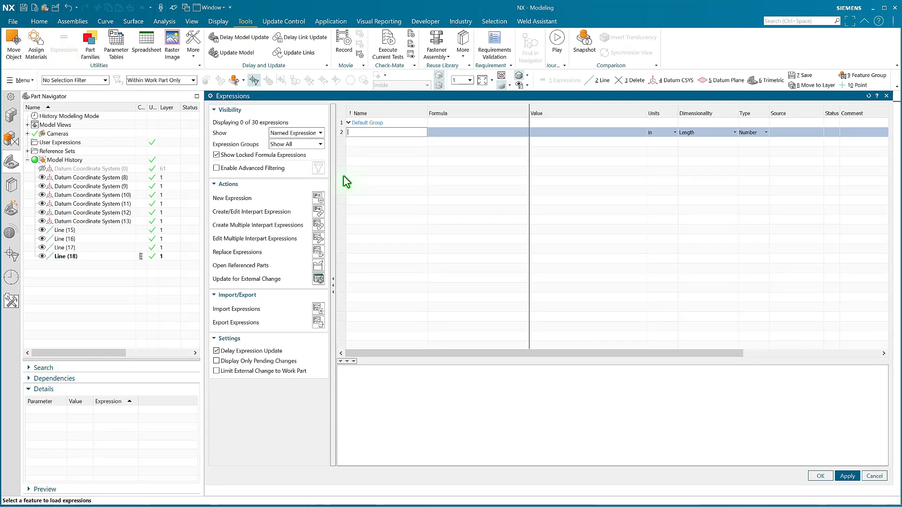
{"action": "left_click", "coordinate": [306, 133]}
{"action": "left_click", "coordinate": [300, 200]}
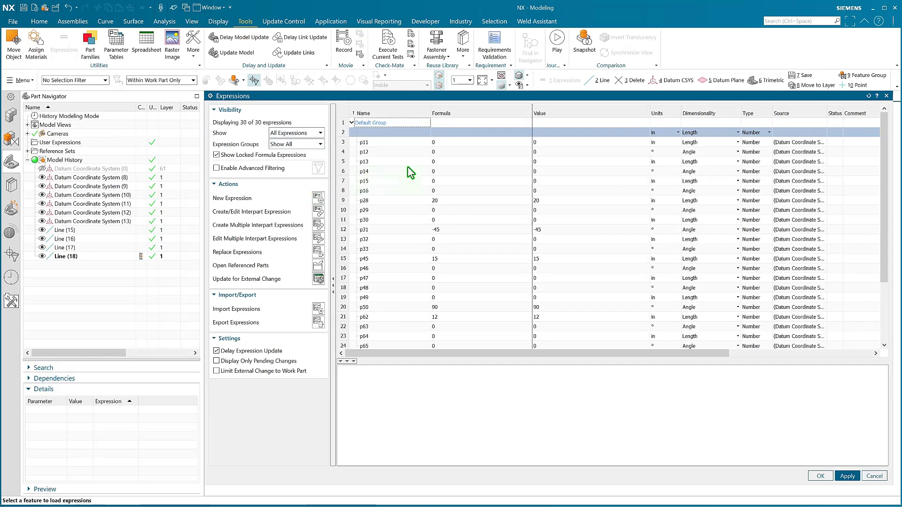
{"action": "scroll", "coordinate": [425, 207], "scroll_direction": "down", "scroll_amount": 1}
{"action": "scroll", "coordinate": [408, 191], "scroll_direction": "up", "scroll_amount": 1}
{"action": "left_click", "coordinate": [288, 134]}
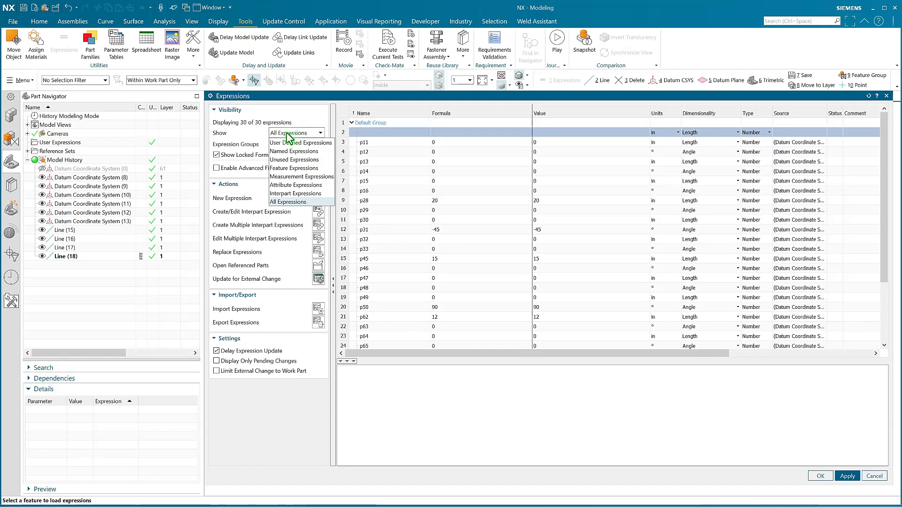
{"action": "left_click", "coordinate": [284, 152]}
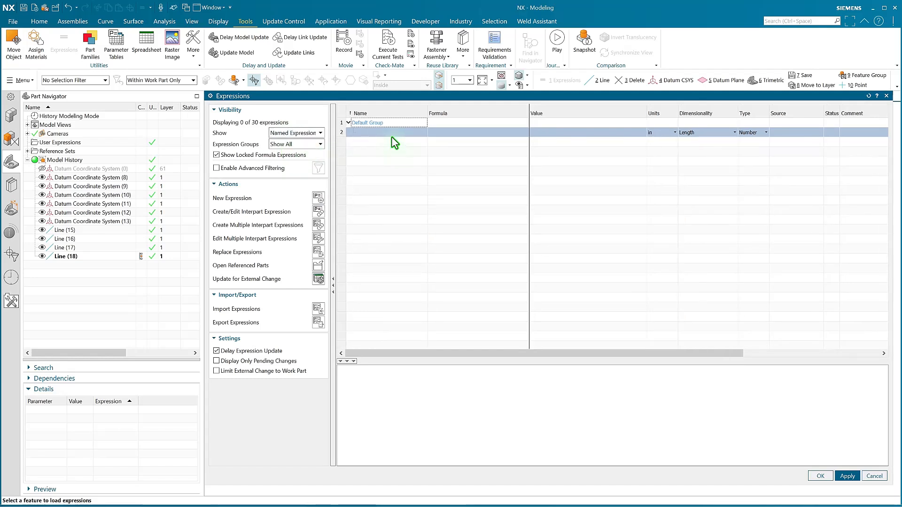
Create a length expression named TUBE_OD with the formula 1.5 in inches.
{"action": "left_click", "coordinate": [390, 133]}
{"action": "type", "text": "T"}
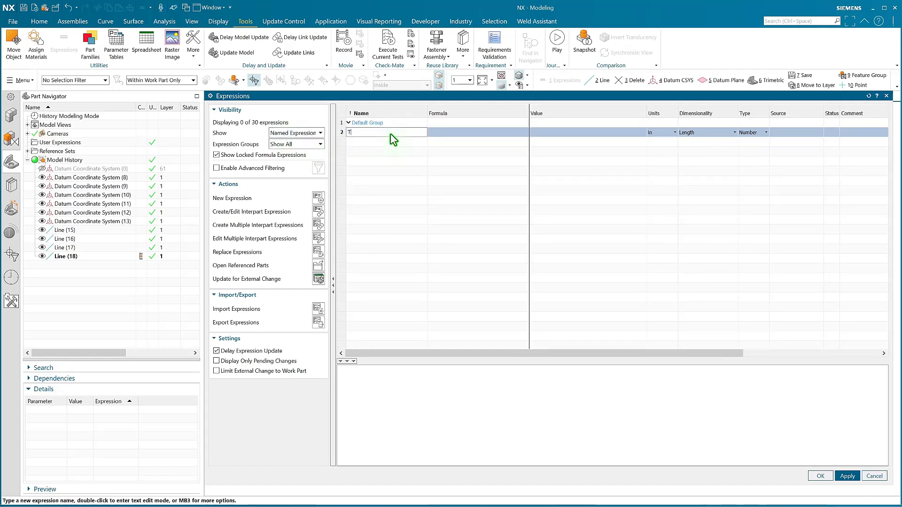
{"action": "type", "text": "UBE_"}
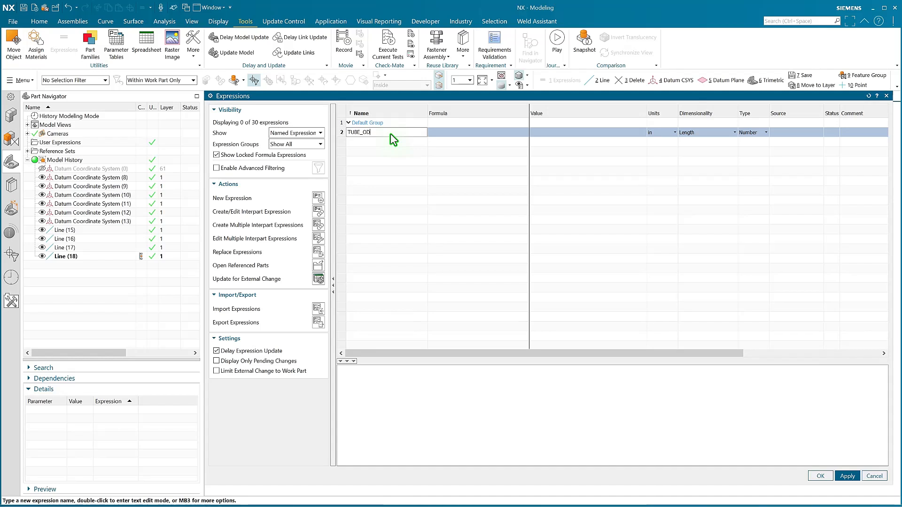
{"action": "type", "text": "OD"}
{"action": "key", "text": "Tab"}
{"action": "type", "text": "1.5"}
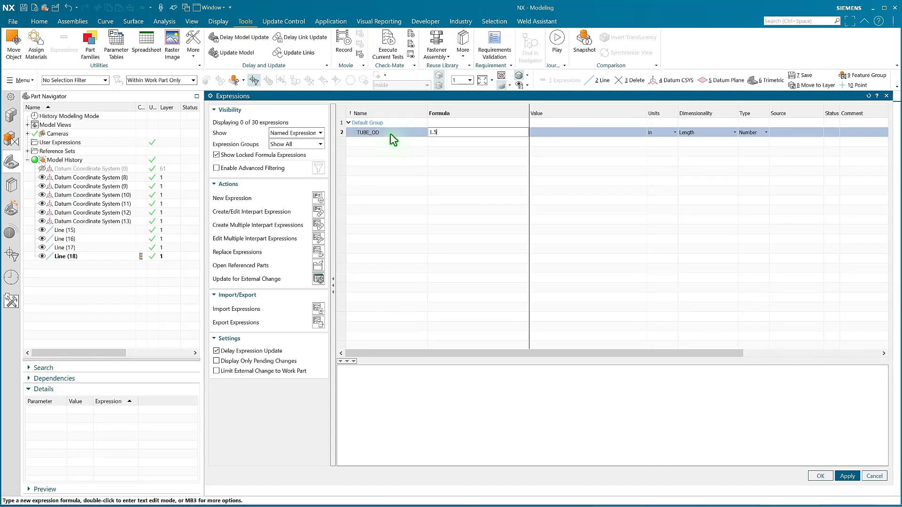
{"action": "key", "text": "Return"}
Create a length expression named TUBE_WALL_THICKNESS with the formula .120 in inches.
{"action": "type", "text": "TUBE_WALL_THICKNESS"}
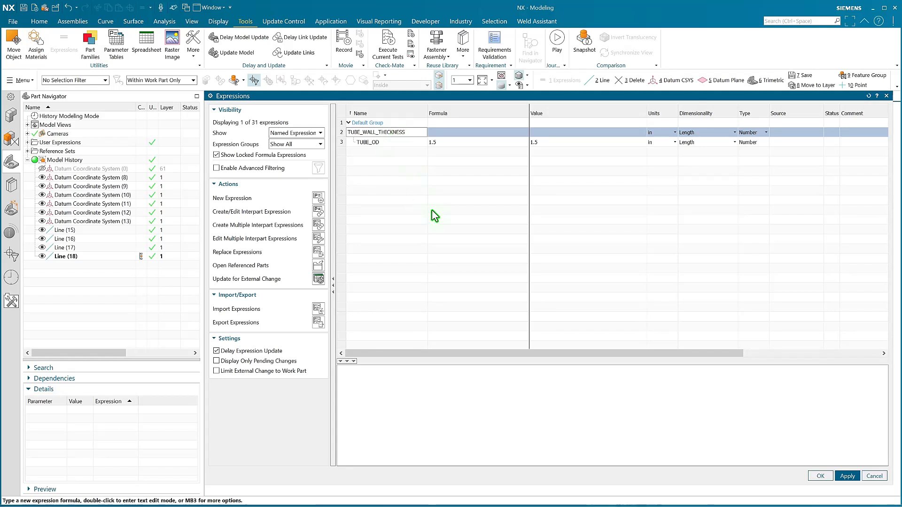
{"action": "key", "text": "Tab"}
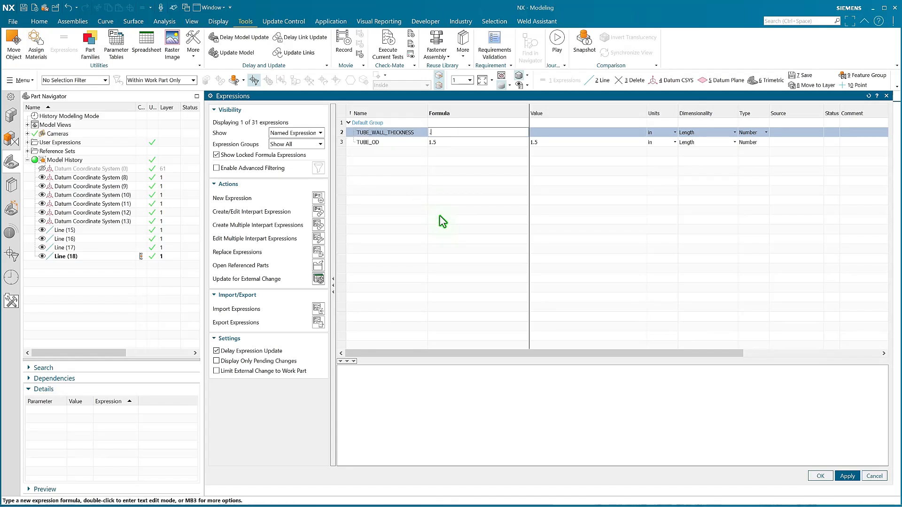
{"action": "type", "text": ".120"}
{"action": "key", "text": "Return"}
Create a length expression named TUBE_ID with the formula TUBE_OD - 2 * TUBE_WALL_THICKNESS.
{"action": "type", "text": "TUBE_"}
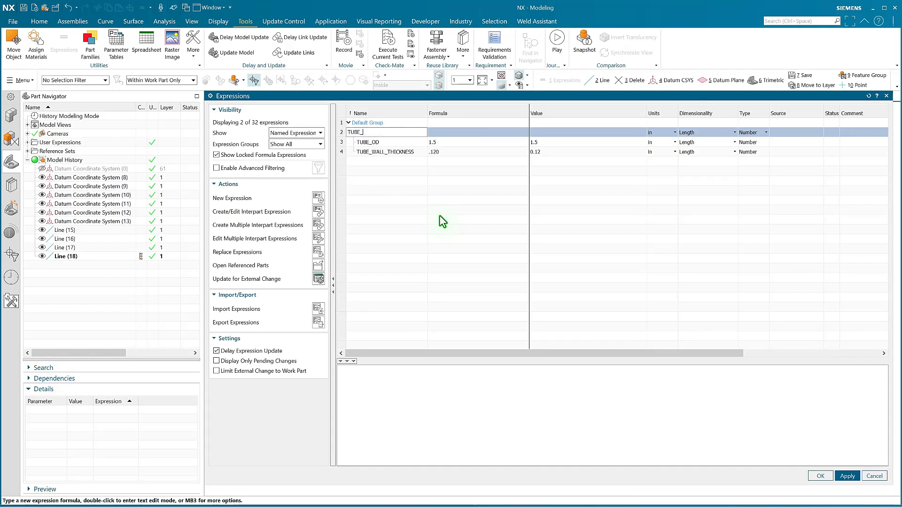
{"action": "type", "text": "ID"}
{"action": "key", "text": "Tab"}
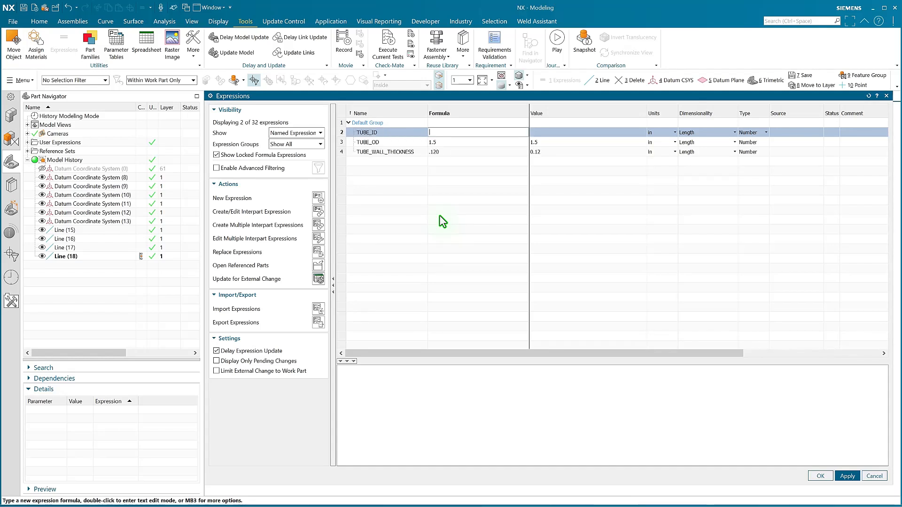
{"action": "type", "text": "TUBE_OD - "}
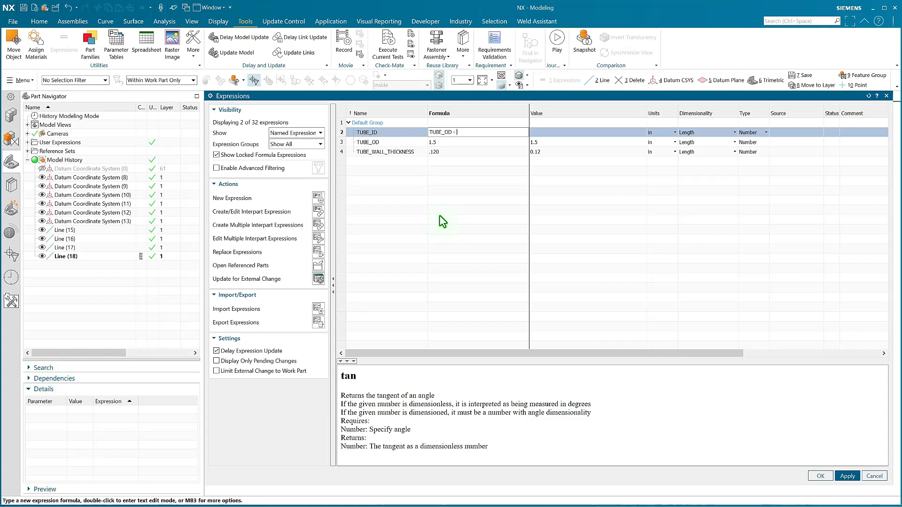
{"action": "type", "text": "2 * TU"}
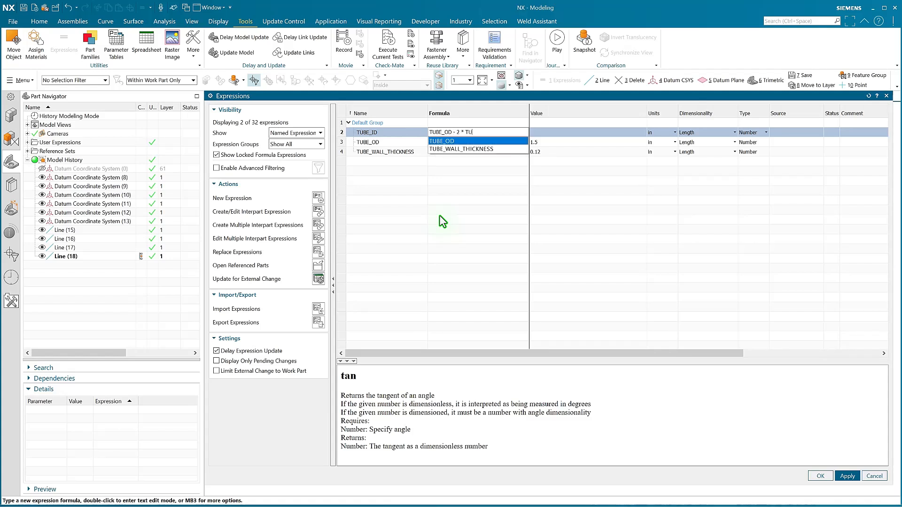
{"action": "type", "text": "BE_WALL_THICKNESS"}
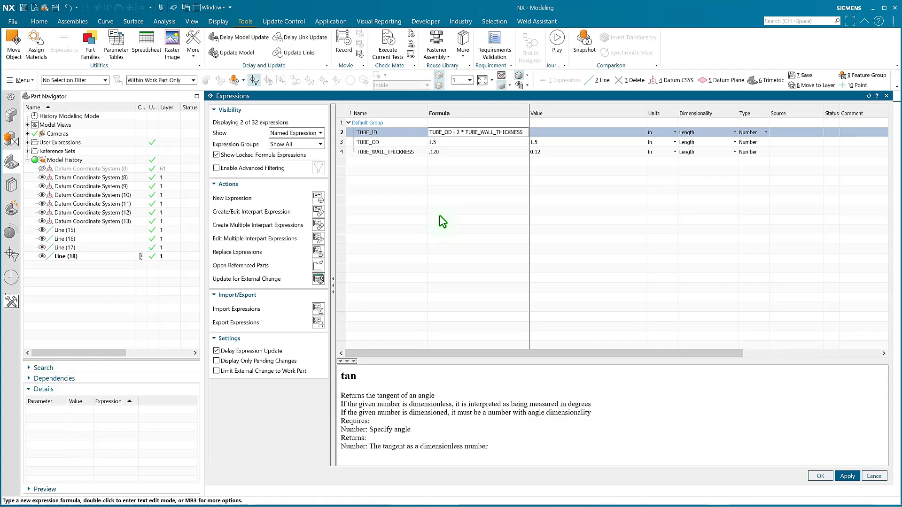
{"action": "key", "text": "Return"}
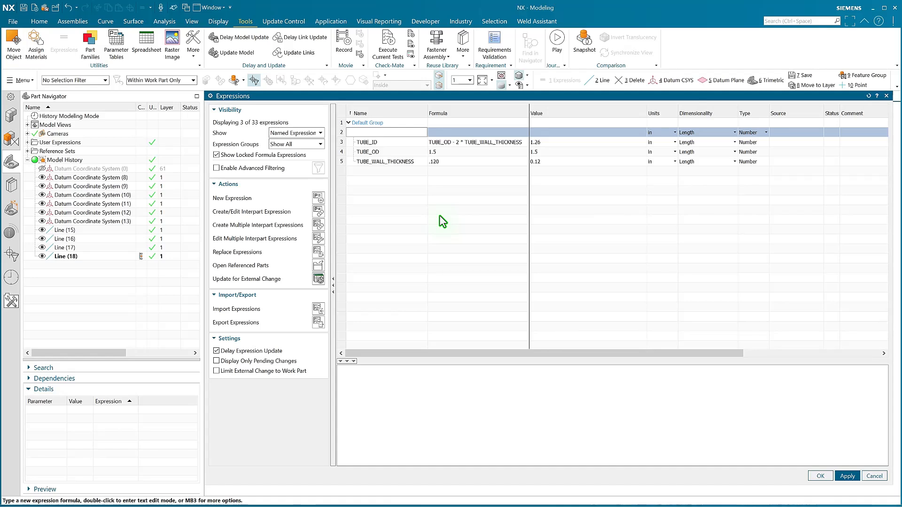
Create a length expression named TUBE_BEND_RADIUS with the formula 3 in inches.
{"action": "type", "text": "TUBE_BEND_RADIUS"}
{"action": "key", "text": "Tab"}
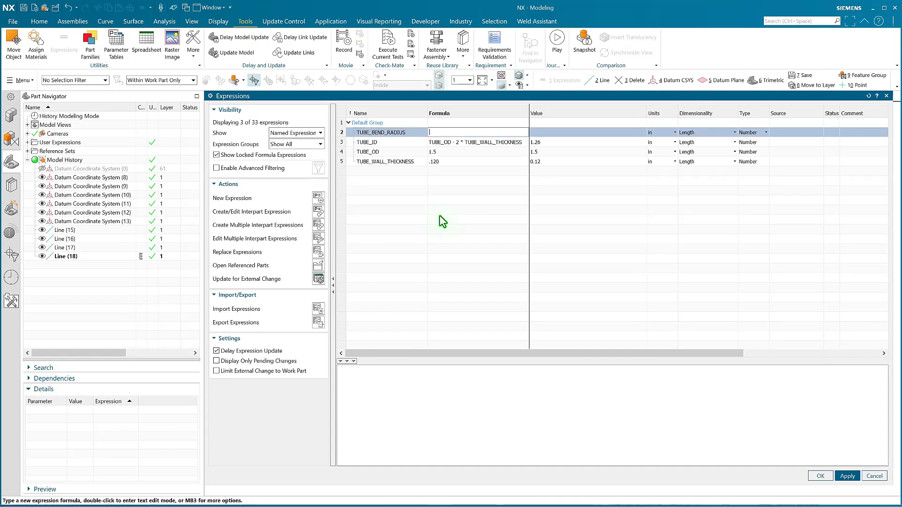
{"action": "type", "text": "3"}
{"action": "key", "text": "Return"}
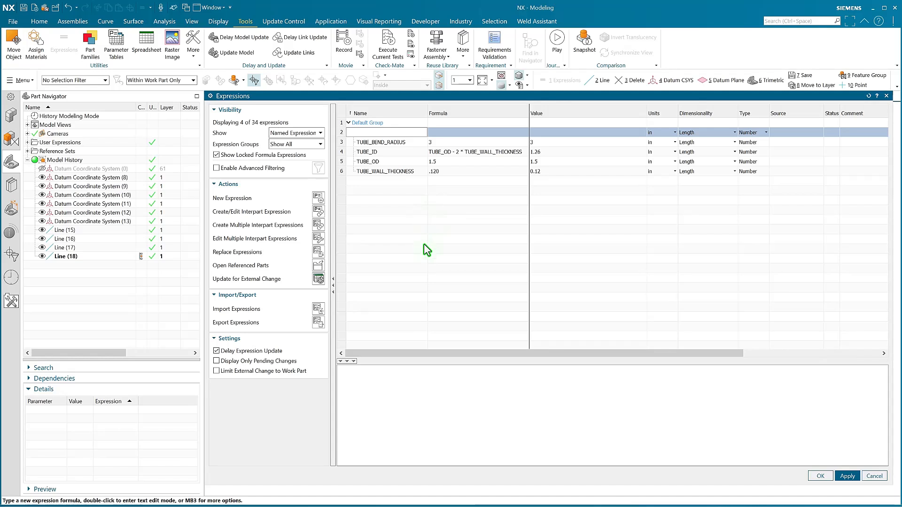
Accept the expressions and start an associative three-point arc tangent to the first and second lines of the path.
{"action": "left_click", "coordinate": [818, 477]}
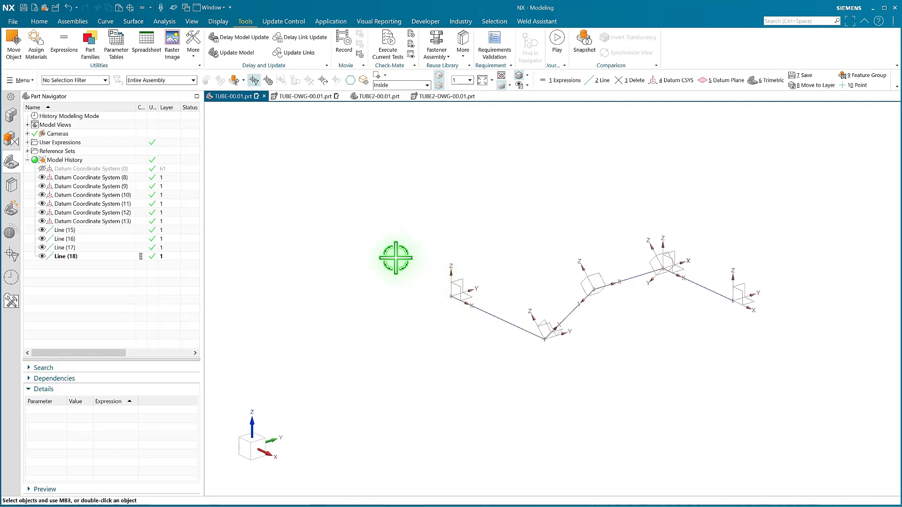
{"action": "left_click", "coordinate": [112, 23]}
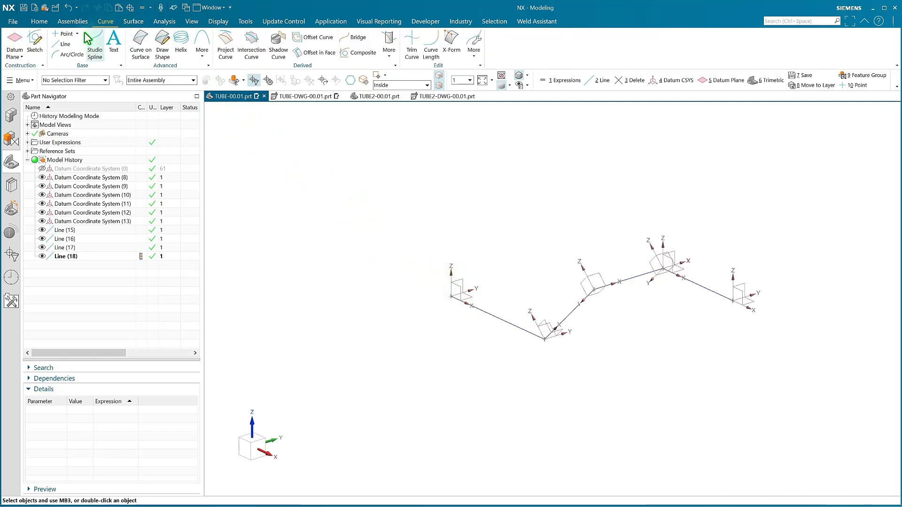
{"action": "left_click", "coordinate": [66, 55]}
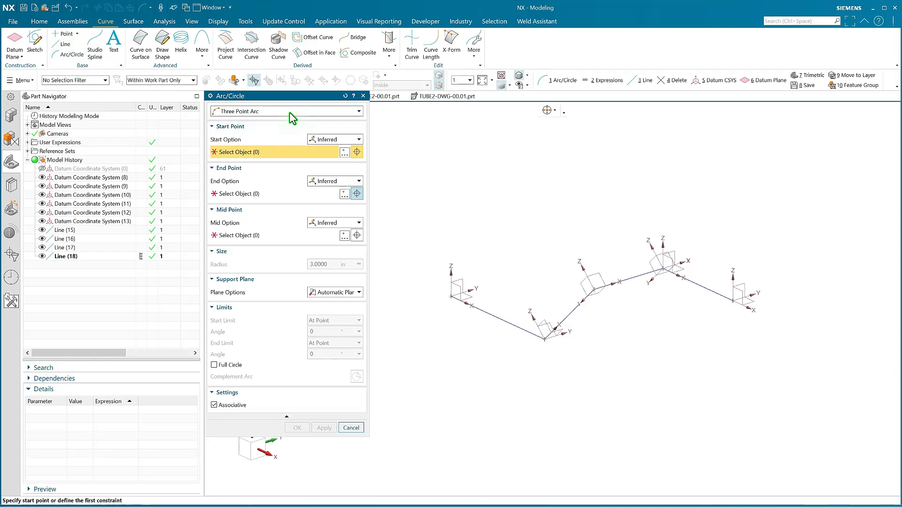
{"action": "left_click", "coordinate": [563, 323]}
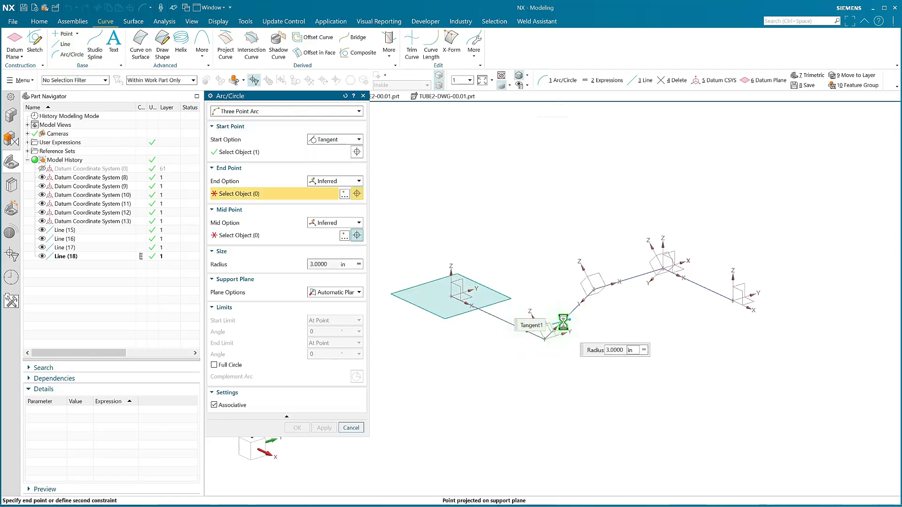
{"action": "left_click", "coordinate": [549, 321]}
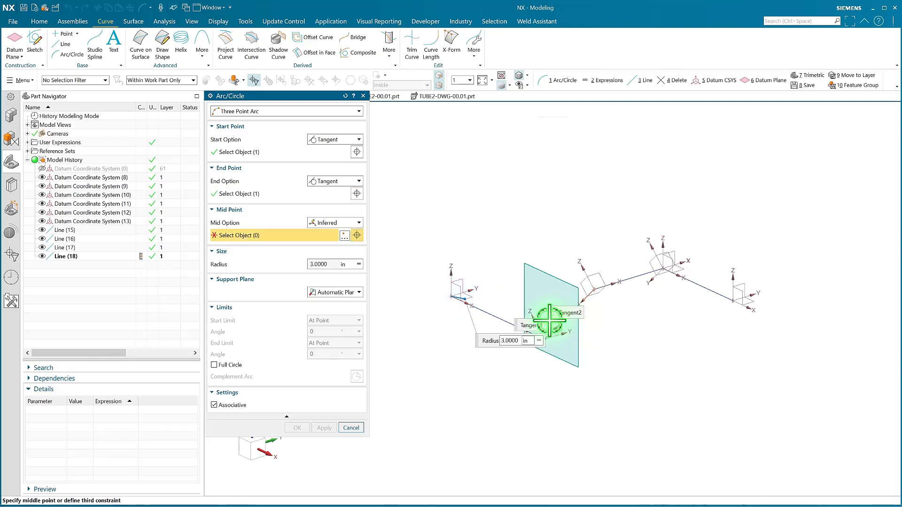
{"action": "scroll", "coordinate": [549, 321], "scroll_direction": "up", "scroll_amount": 5}
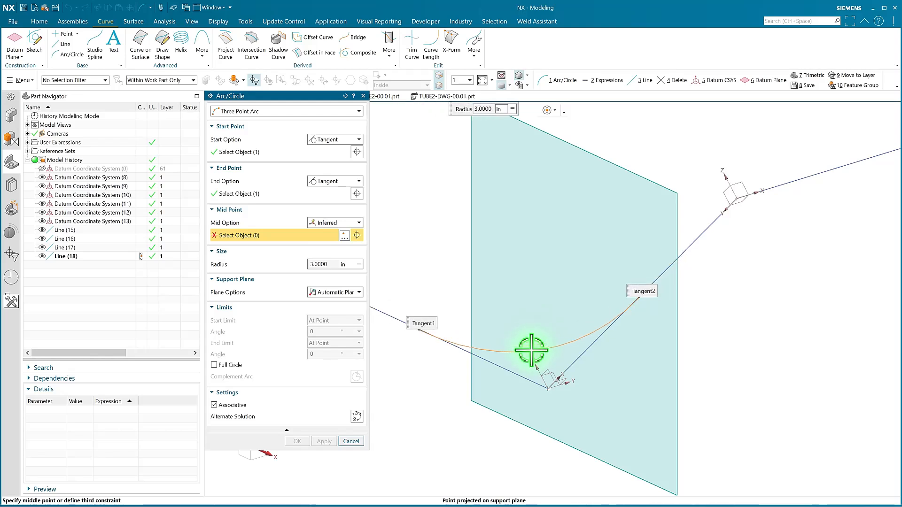
Define the arc's mid option as Radius and set its radius to the TUBE_BEND_RADIUS expression.
{"action": "left_click", "coordinate": [331, 223]}
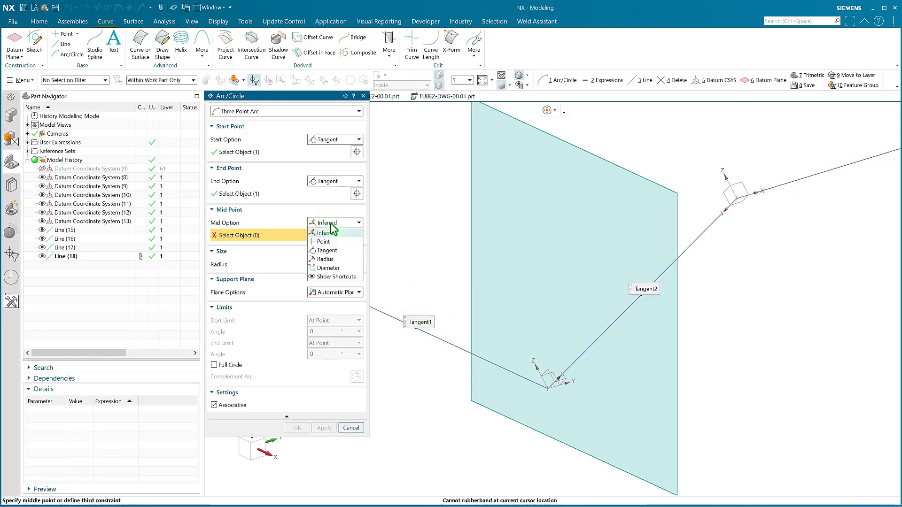
{"action": "left_click", "coordinate": [334, 259]}
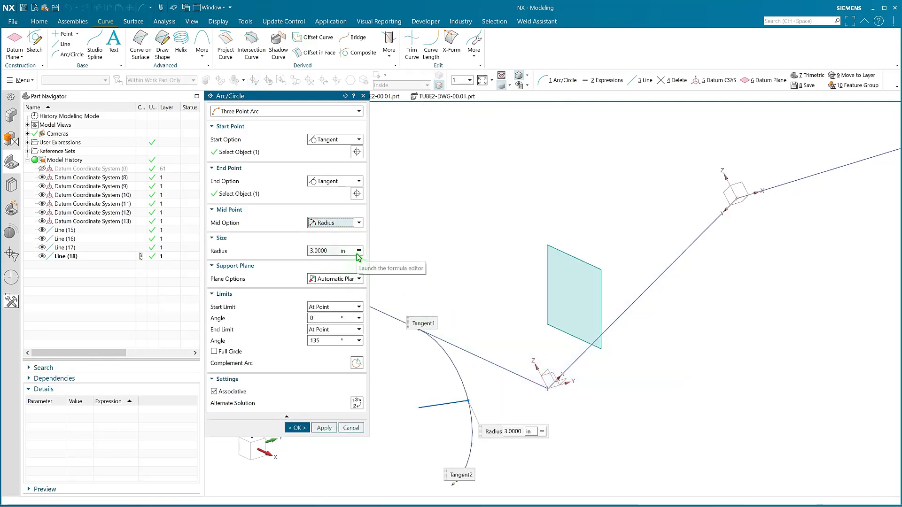
{"action": "left_click", "coordinate": [359, 251]}
{"action": "left_click", "coordinate": [378, 388]}
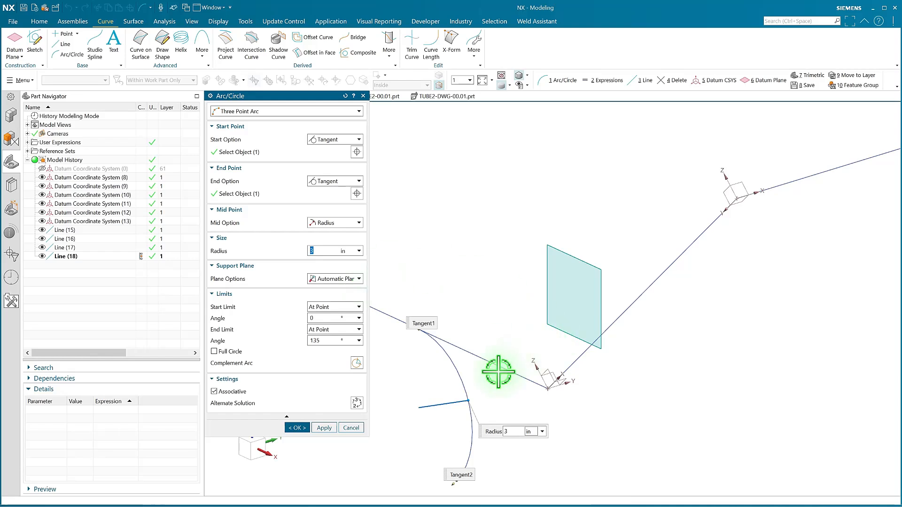
{"action": "type", "text": "T"}
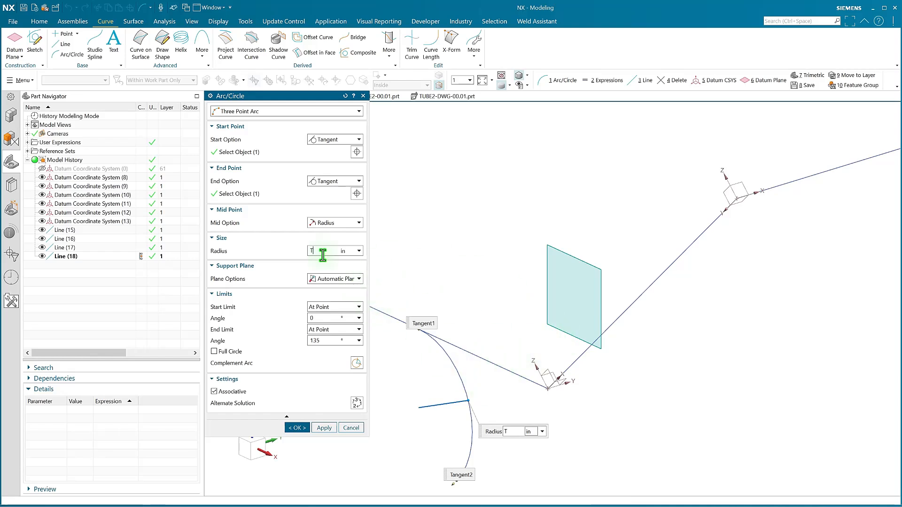
{"action": "type", "text": "UBE"}
{"action": "left_click", "coordinate": [324, 260]}
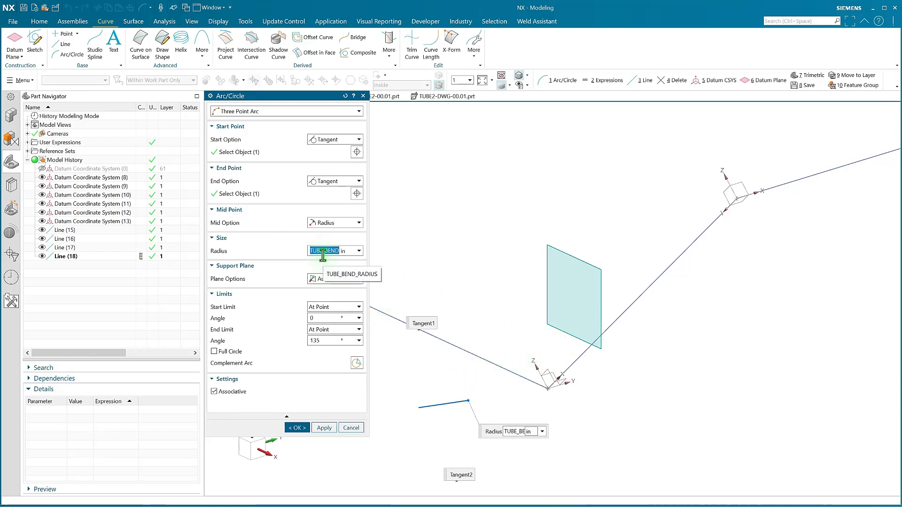
{"action": "middle_click_drag", "start_coordinate": [584, 346], "coordinate": [520, 343]}
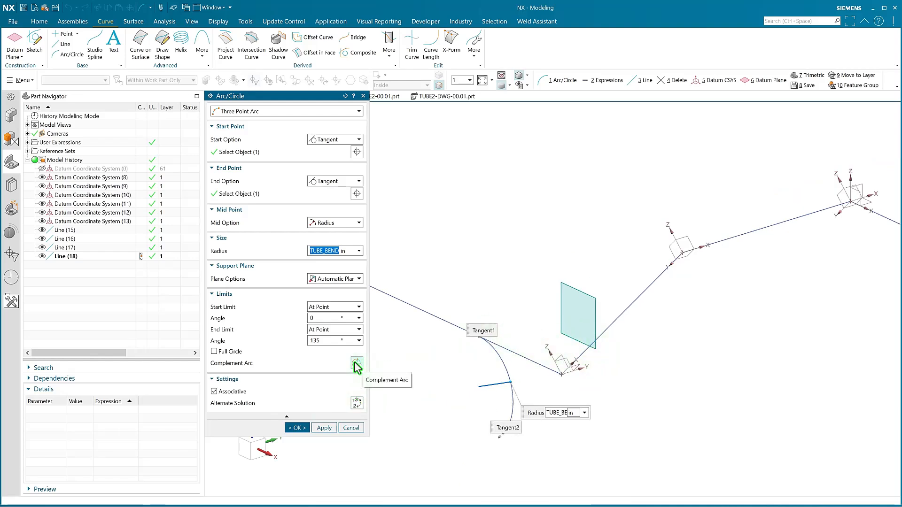
Choose the alternate solution and complement arc that give a short arc rounding the first corner, and create it.
{"action": "left_click", "coordinate": [358, 404]}
{"action": "left_click", "coordinate": [358, 404]}
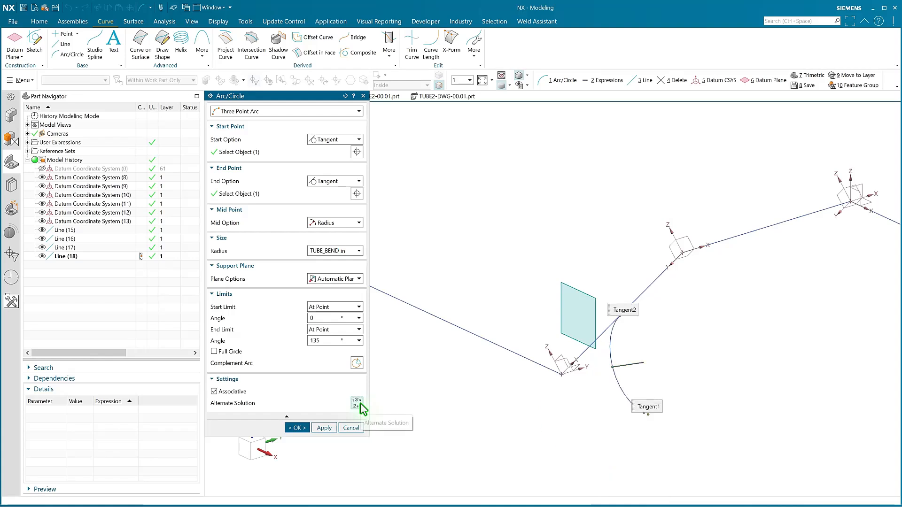
{"action": "left_click", "coordinate": [358, 404]}
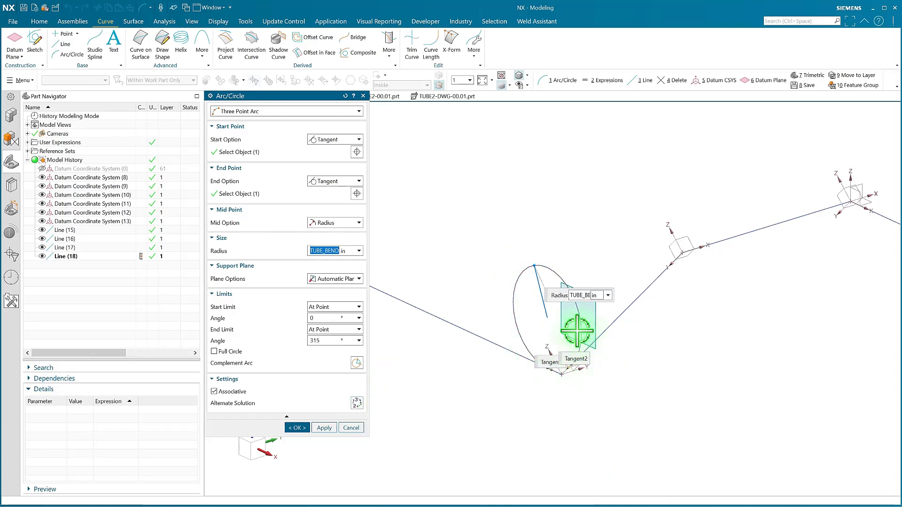
{"action": "left_click", "coordinate": [357, 366]}
{"action": "scroll", "coordinate": [567, 359], "scroll_direction": "up", "scroll_amount": 4}
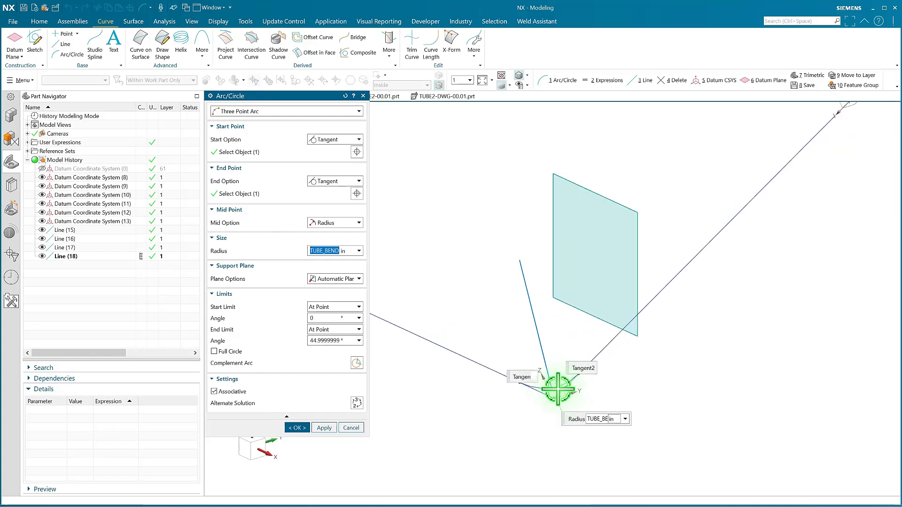
{"action": "scroll", "coordinate": [459, 407], "scroll_direction": "down", "scroll_amount": 4}
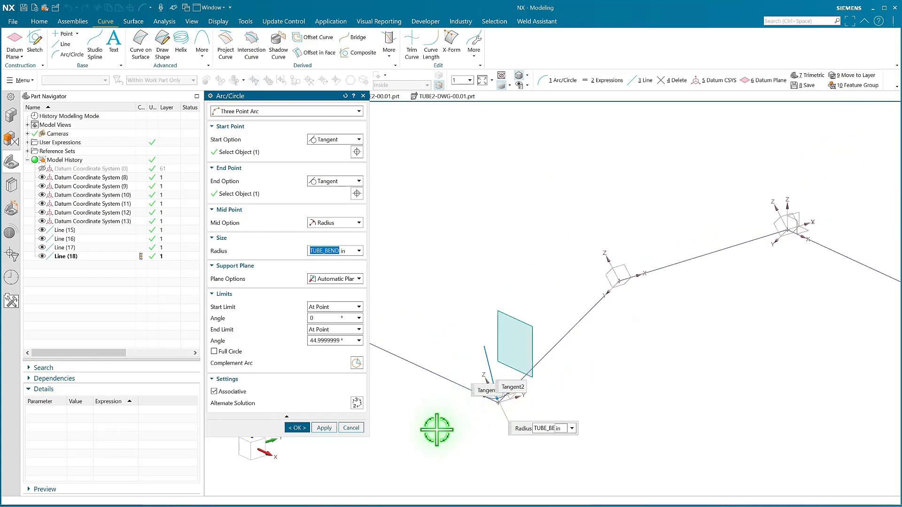
{"action": "left_click", "coordinate": [303, 428]}
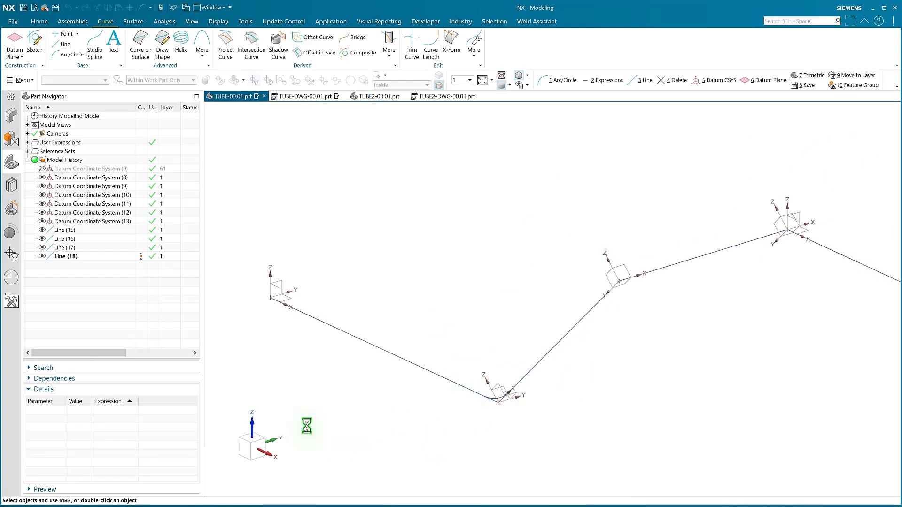
{"action": "scroll", "coordinate": [507, 328], "scroll_direction": "down", "scroll_amount": 2}
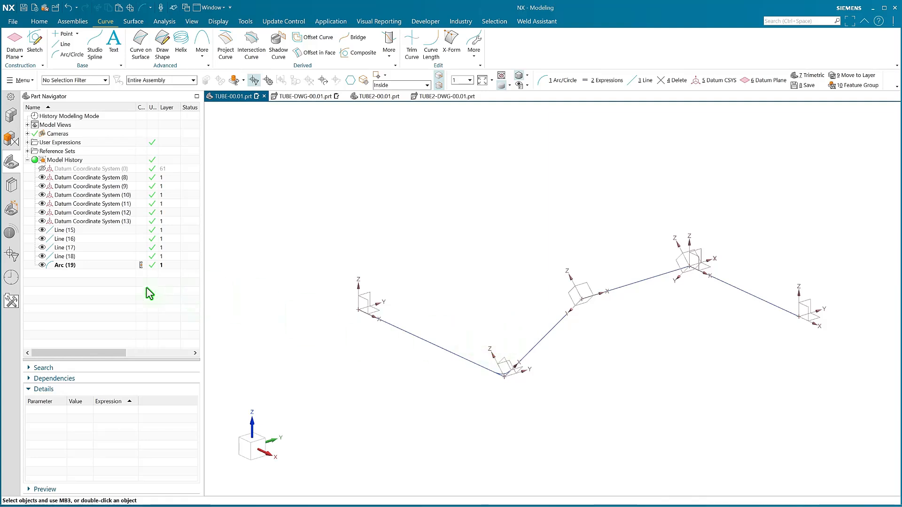
Copy the arc and paste it tangent to the second and third lines, and again tangent to the third and fourth lines.
{"action": "left_click", "coordinate": [81, 266]}
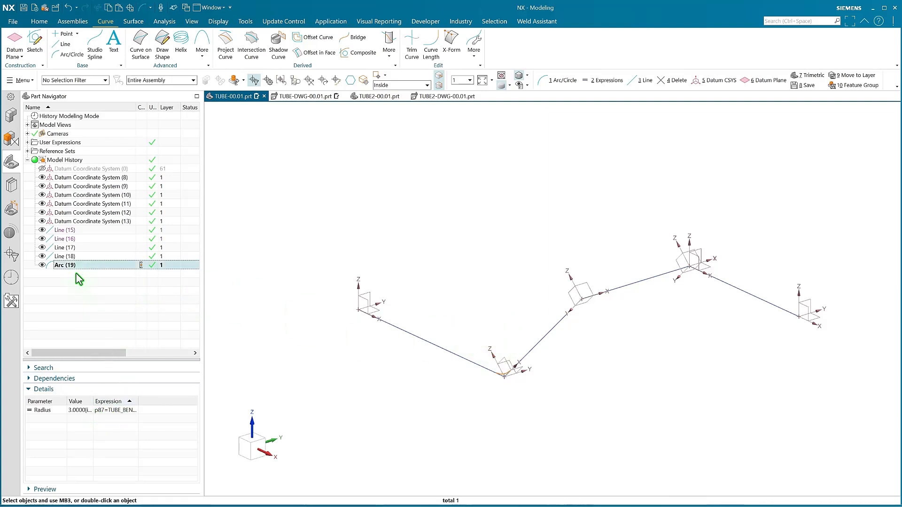
{"action": "key", "text": "Escape"}
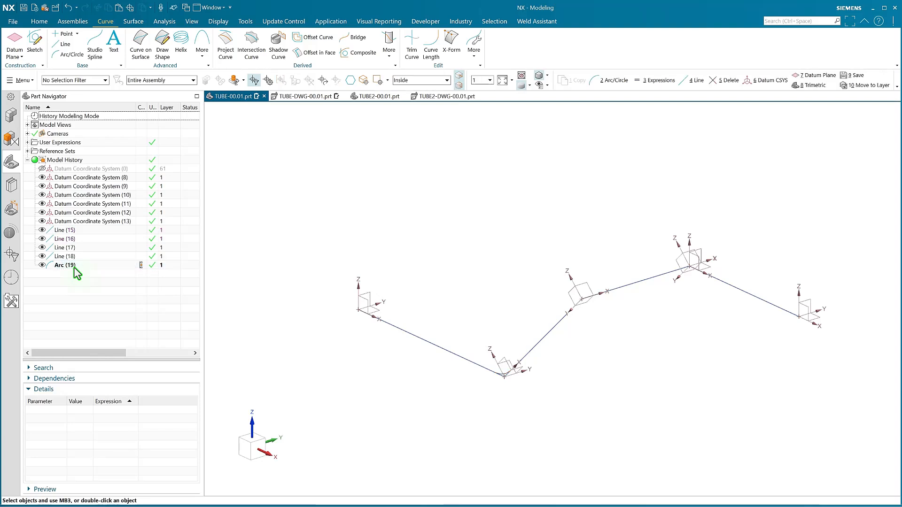
{"action": "left_click", "coordinate": [384, 231]}
{"action": "key", "text": "ctrl+v"}
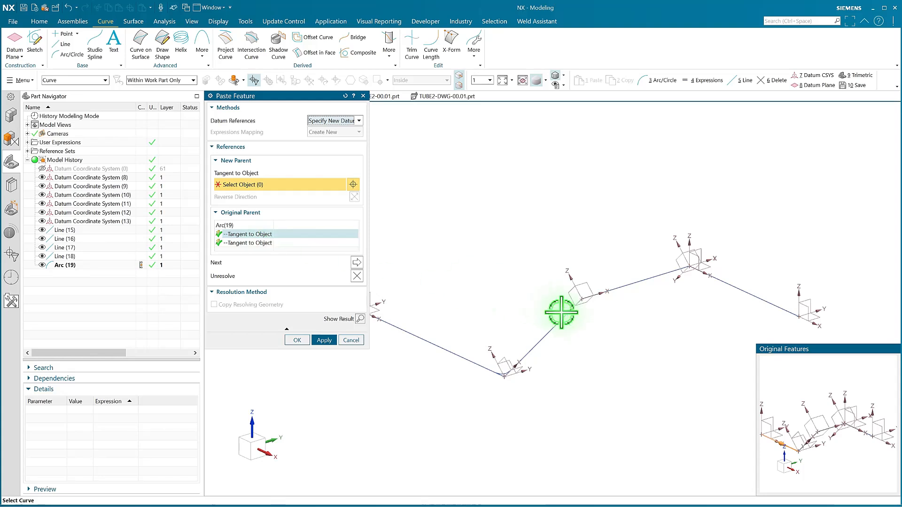
{"action": "left_click", "coordinate": [588, 306]}
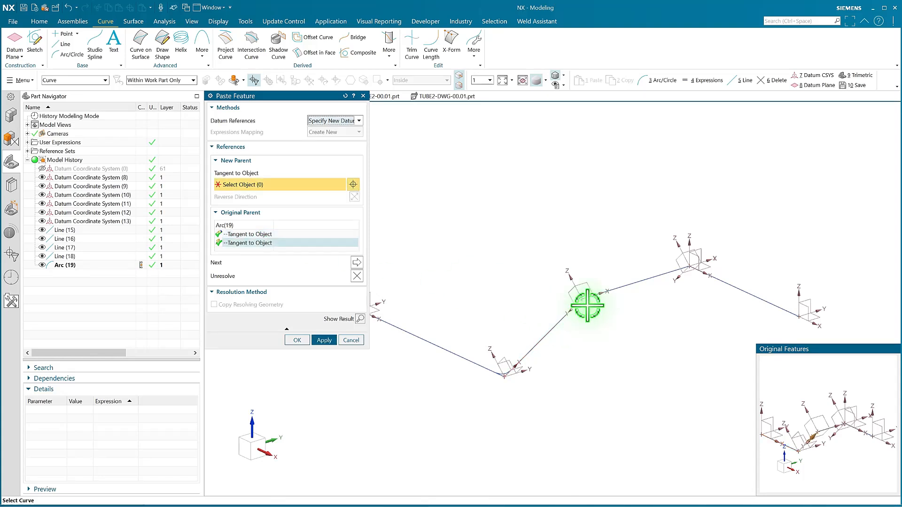
{"action": "left_click", "coordinate": [620, 292]}
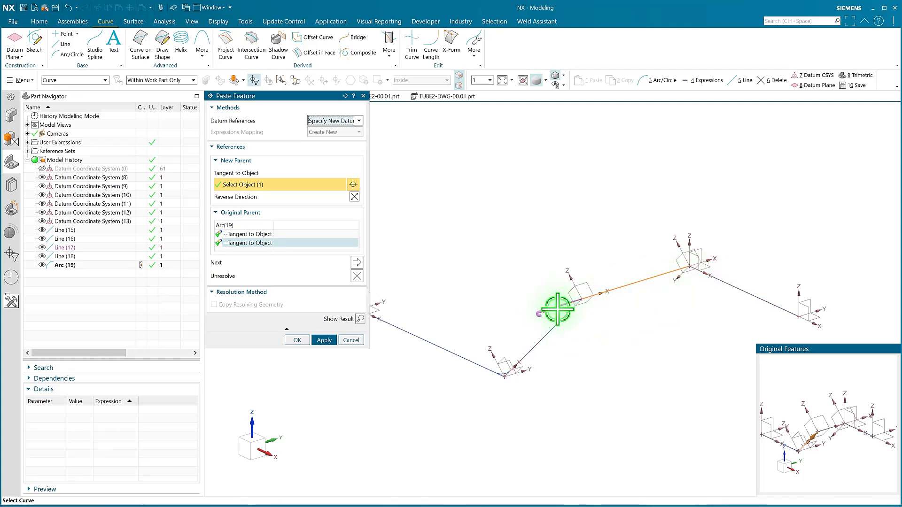
{"action": "middle_click", "coordinate": [538, 298]}
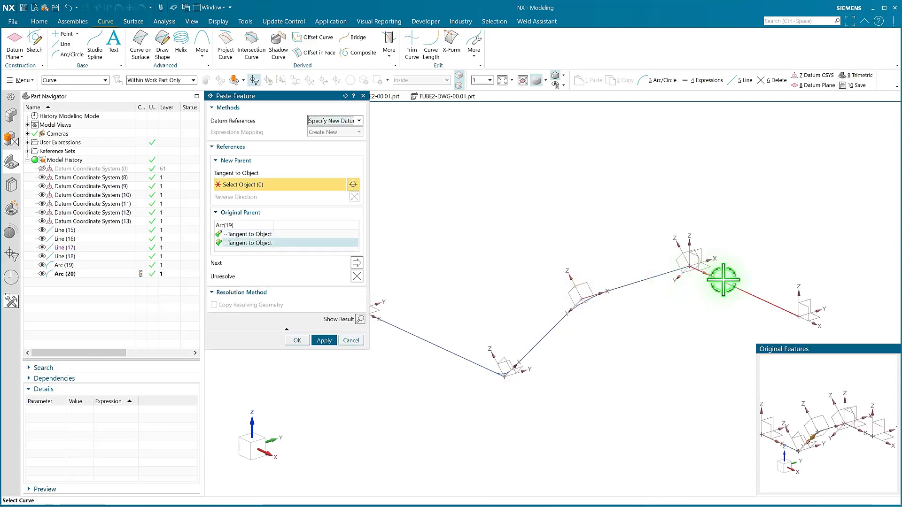
{"action": "left_click", "coordinate": [703, 273]}
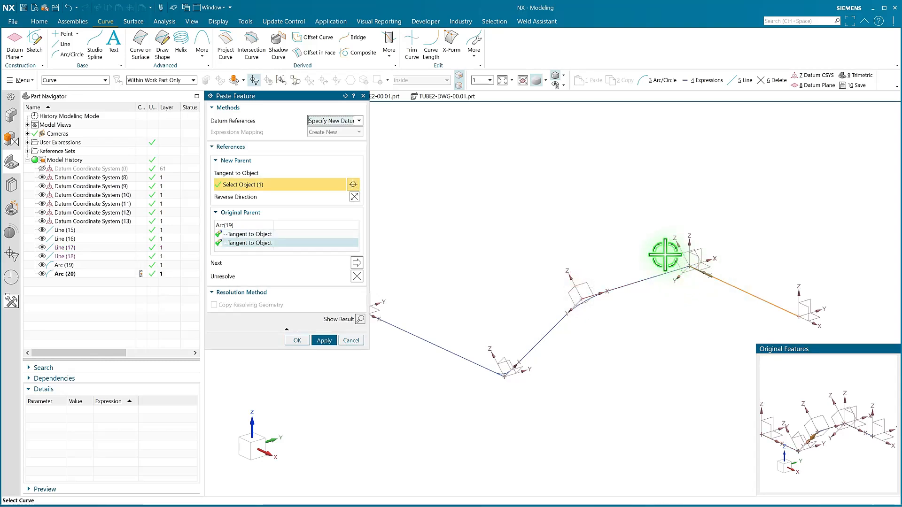
{"action": "middle_click", "coordinate": [672, 258]}
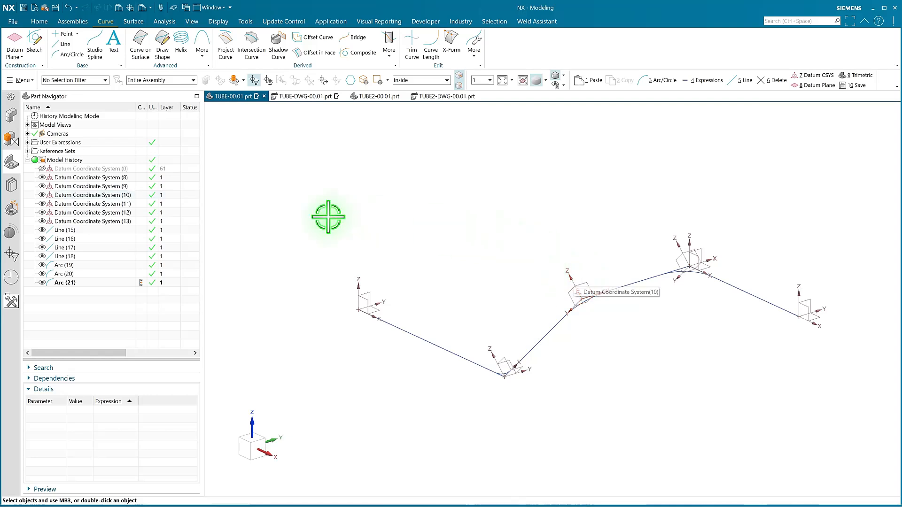
Group Datum Coordinate Systems (8) through (13) into a feature group named CSYS.
{"action": "left_click", "coordinate": [105, 178]}
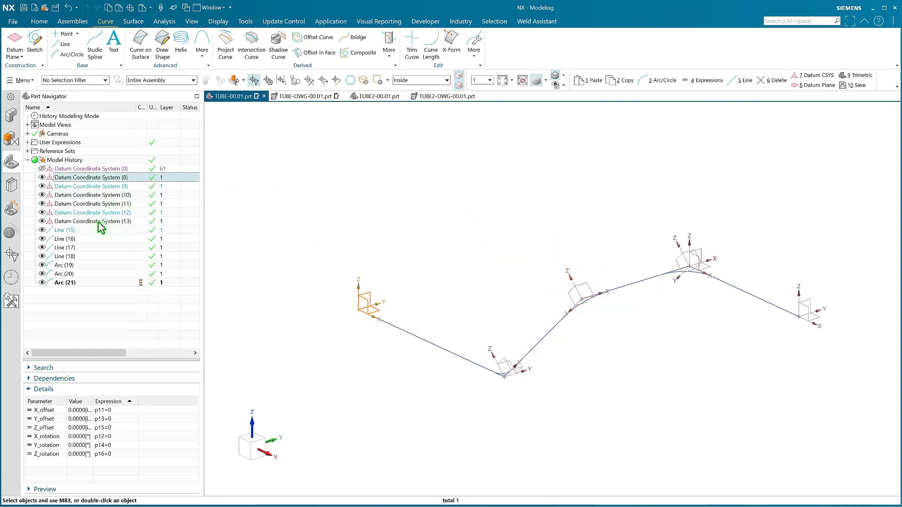
{"action": "left_click", "coordinate": [99, 222], "text": "shift"}
{"action": "right_click", "coordinate": [98, 222]}
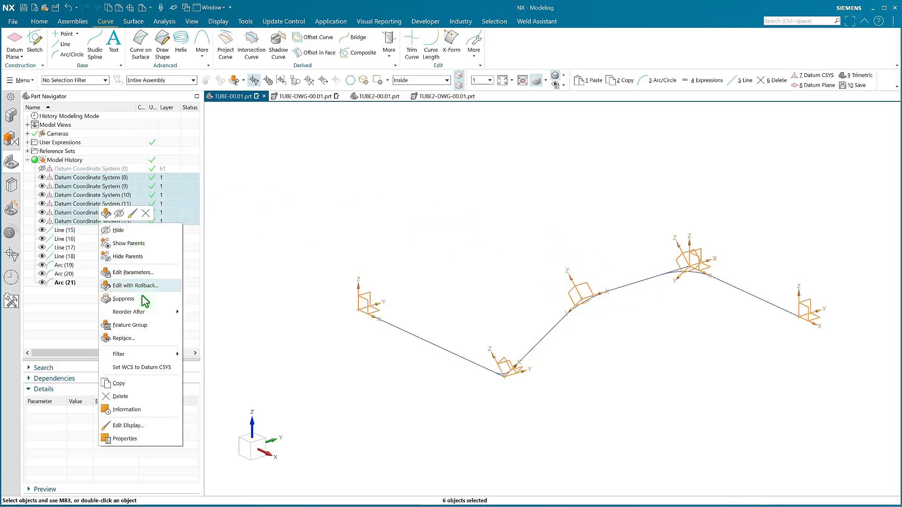
{"action": "left_click", "coordinate": [140, 326]}
{"action": "type", "text": "CSYS"}
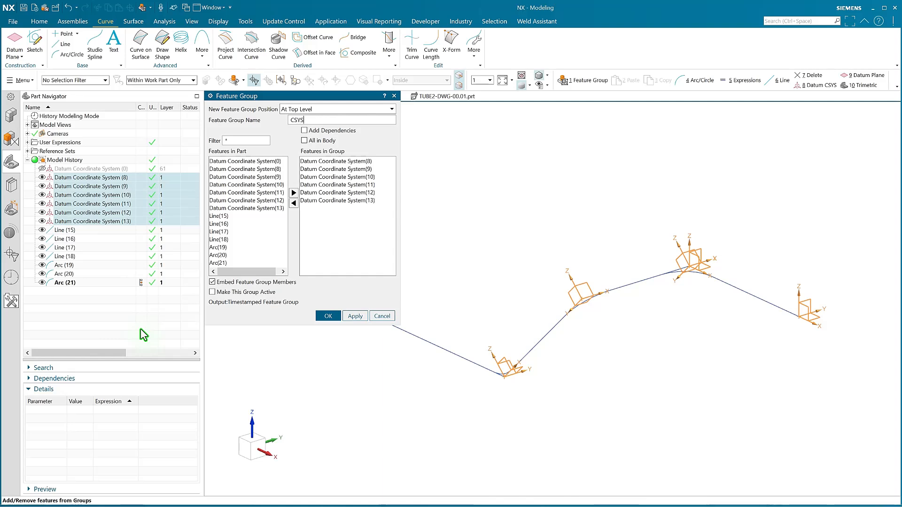
{"action": "key", "text": "Return"}
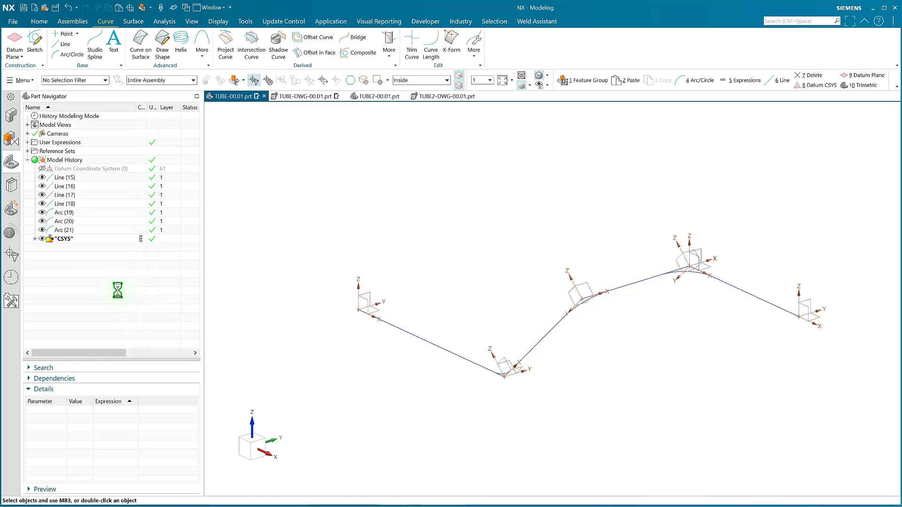
Group the four lines and three arcs of the path into a feature group named GUIDE.
{"action": "left_click", "coordinate": [71, 181]}
{"action": "left_click", "coordinate": [70, 230], "text": "shift"}
{"action": "right_click", "coordinate": [71, 230]}
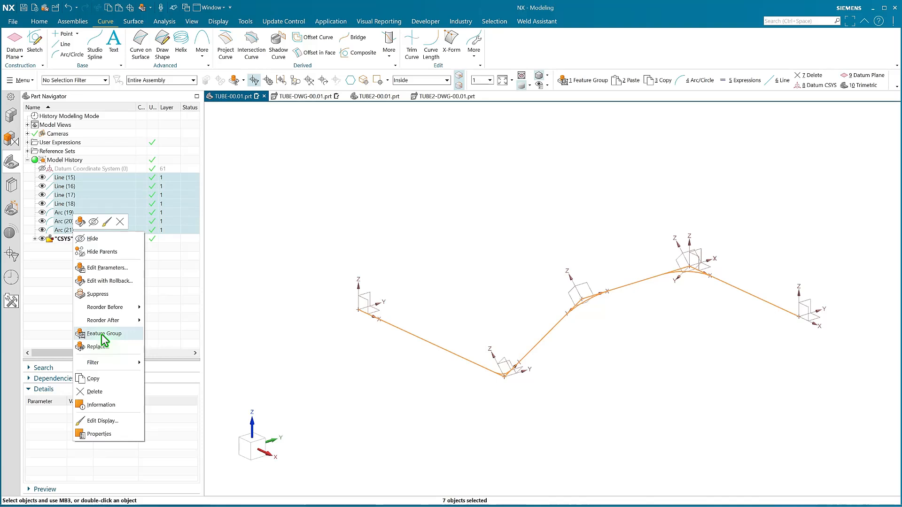
{"action": "left_click", "coordinate": [105, 334]}
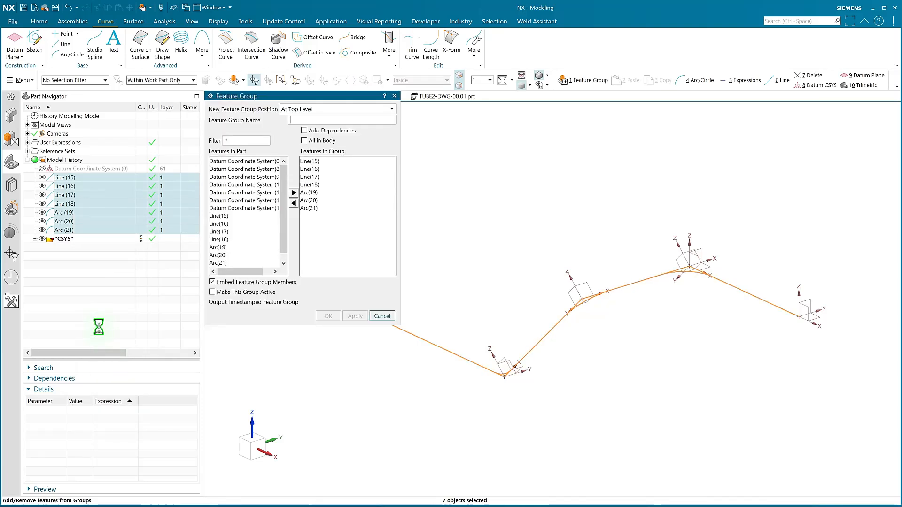
{"action": "type", "text": "G"}
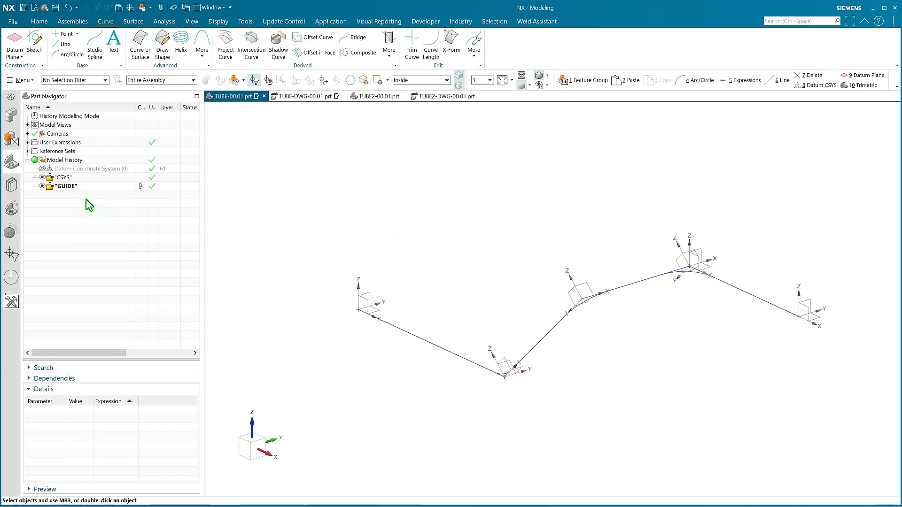
Hide the CSYS feature group and start the Tube command with its settings reset to defaults.
{"action": "left_click", "coordinate": [41, 178]}
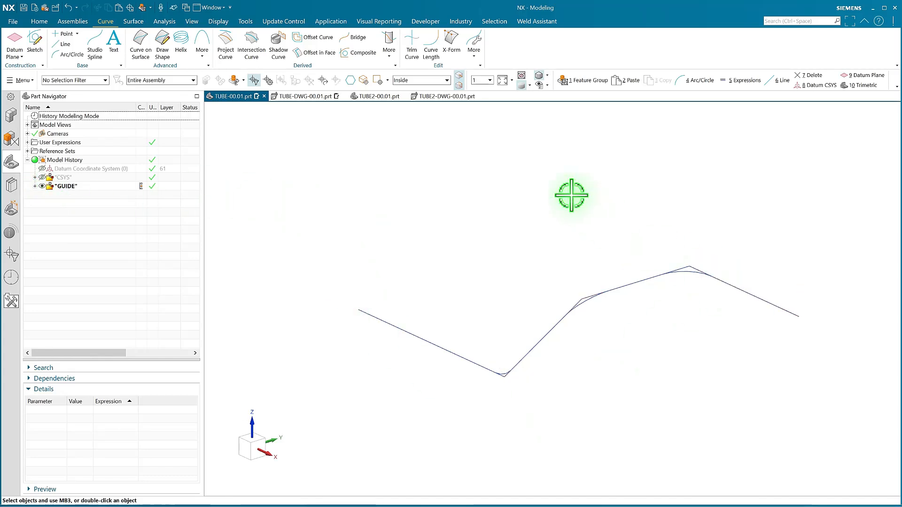
{"action": "left_click", "coordinate": [132, 22]}
{"action": "left_click", "coordinate": [294, 55]}
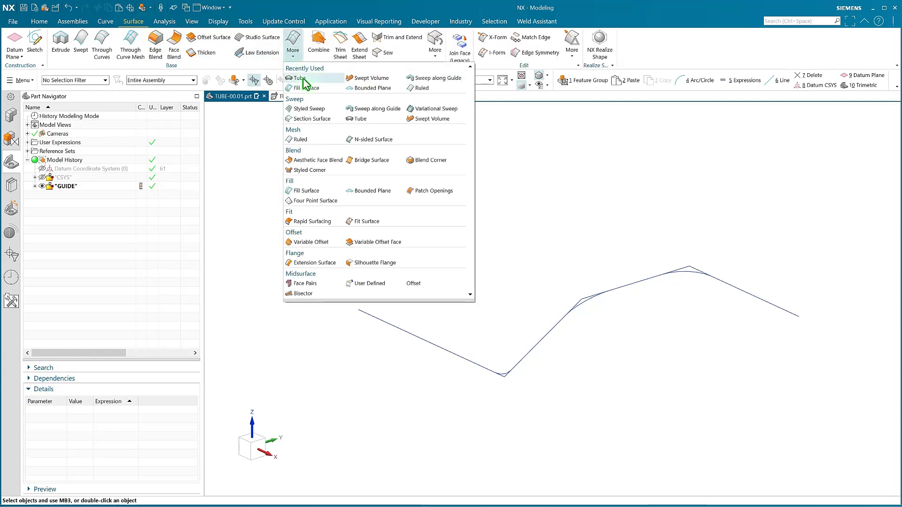
{"action": "left_click", "coordinate": [358, 120]}
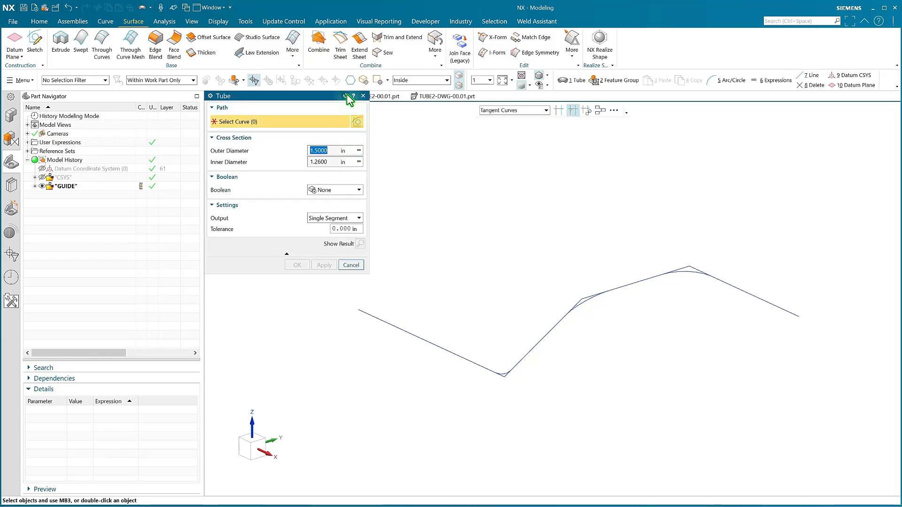
{"action": "left_click", "coordinate": [346, 96]}
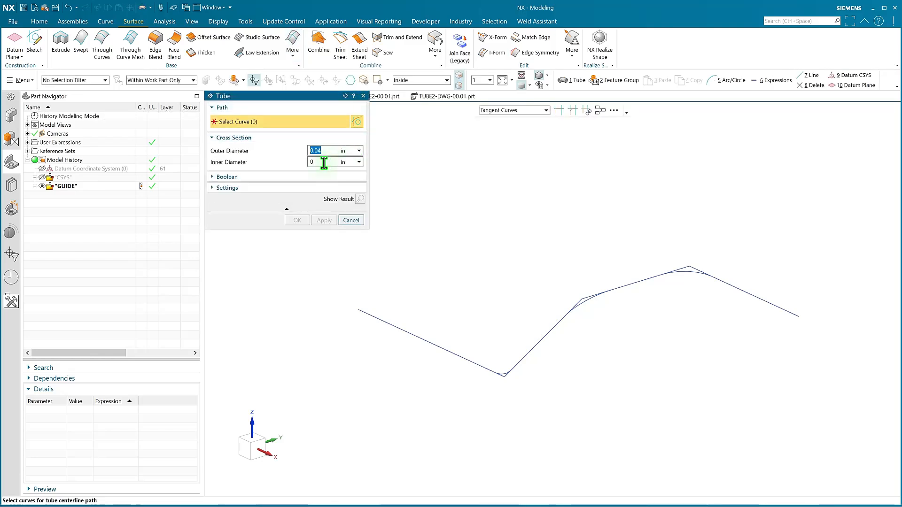
Set the tube's outer diameter to TUBE_OD and its inner diameter to TUBE_ID.
{"action": "type", "text": "TUBE"}
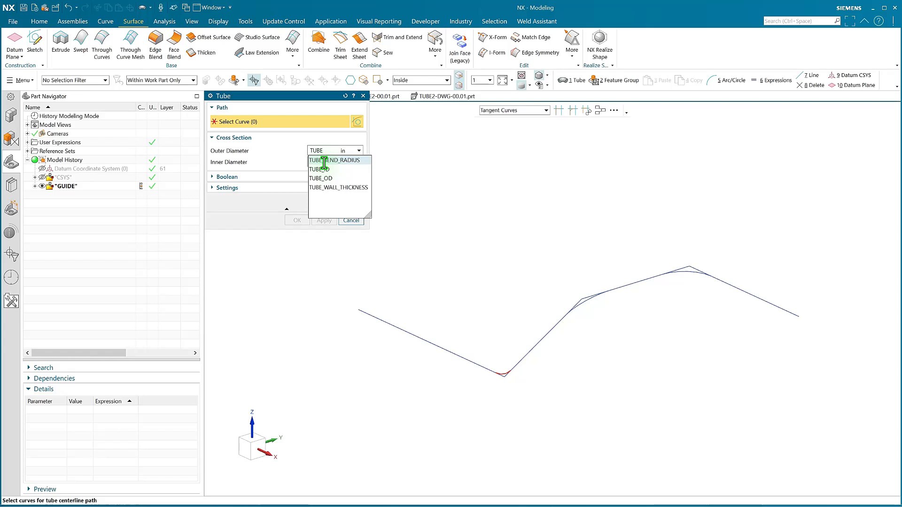
{"action": "key", "text": "Down"}
{"action": "key", "text": "Down"}
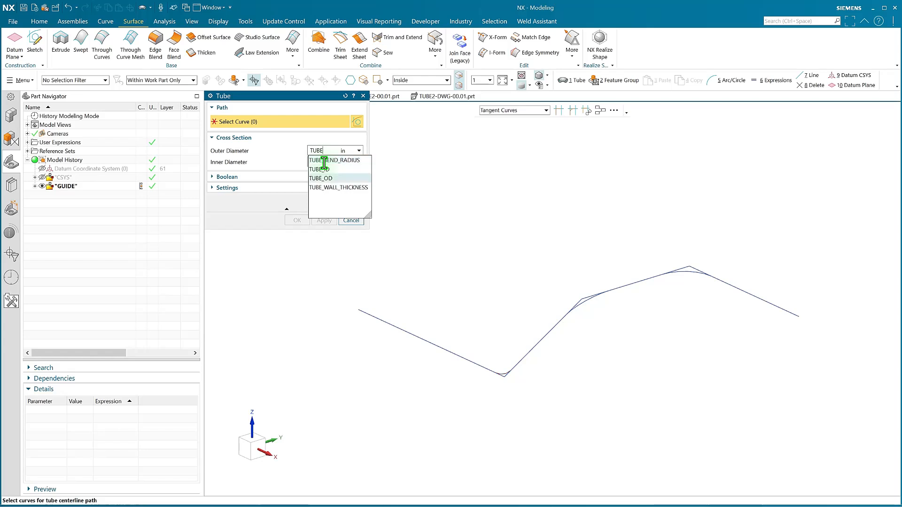
{"action": "key", "text": "Return"}
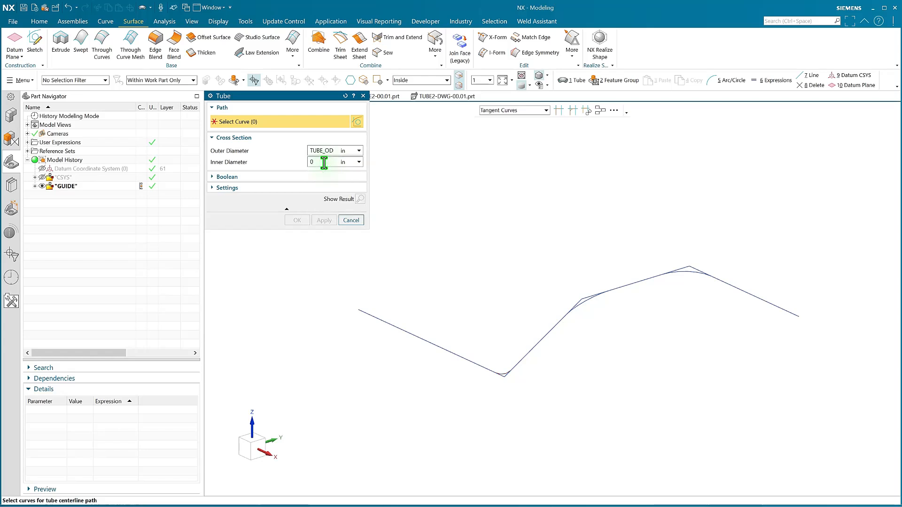
{"action": "type", "text": "TUB"}
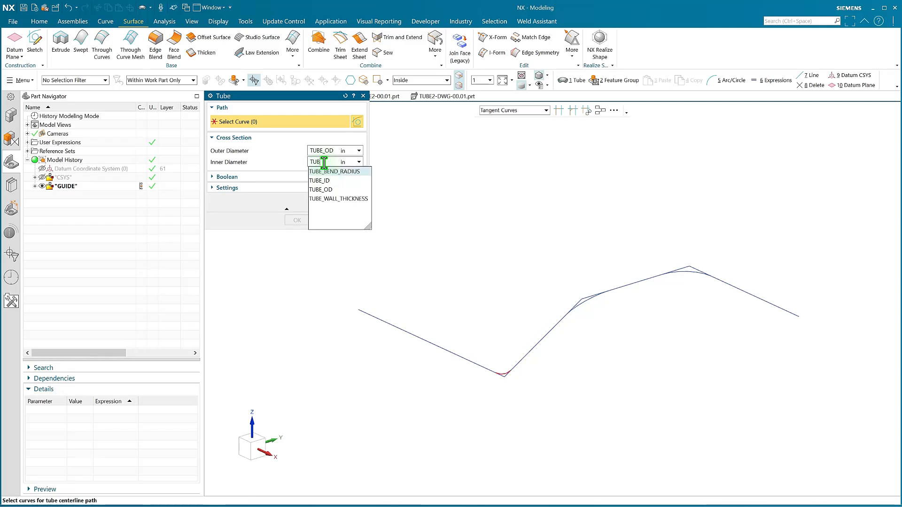
{"action": "key", "text": "Down"}
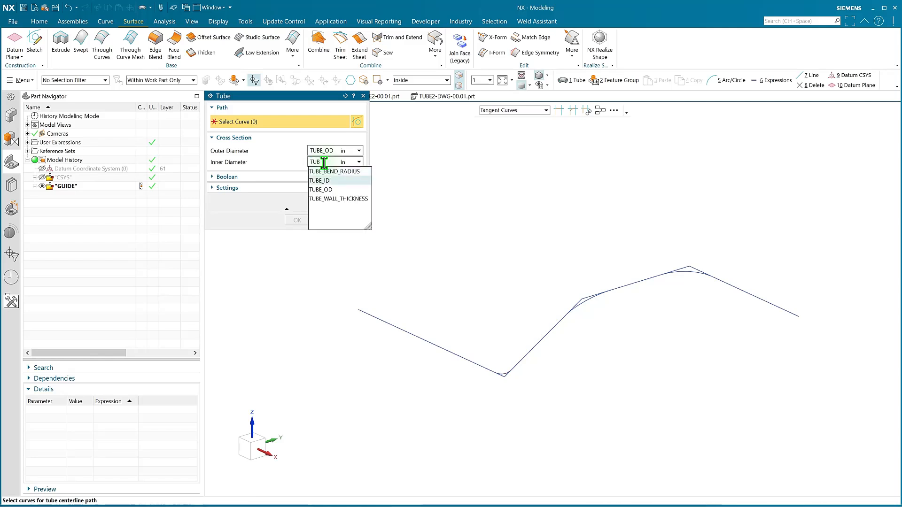
{"action": "key", "text": "Return"}
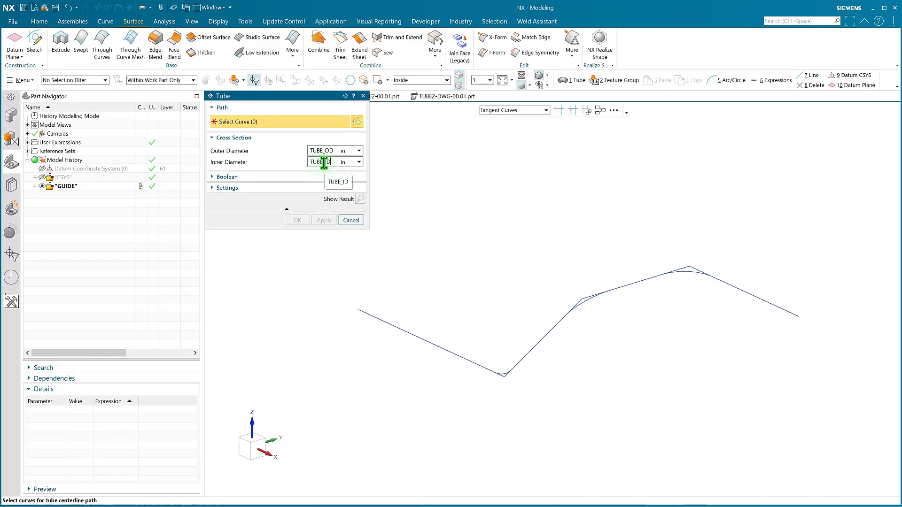
Create the tube with Single Segment output along the tangent guide curves, following the arcs at the corners.
{"action": "left_click", "coordinate": [214, 187]}
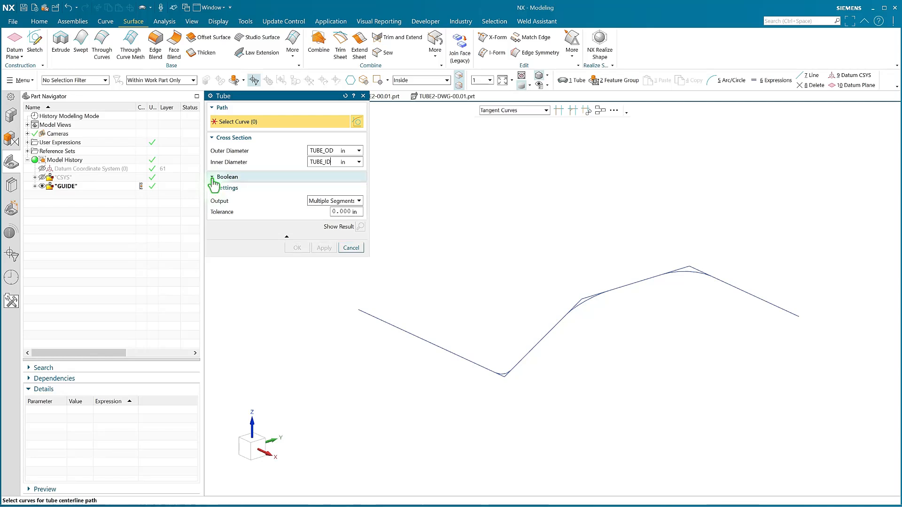
{"action": "left_click", "coordinate": [214, 179]}
{"action": "left_click", "coordinate": [323, 223]}
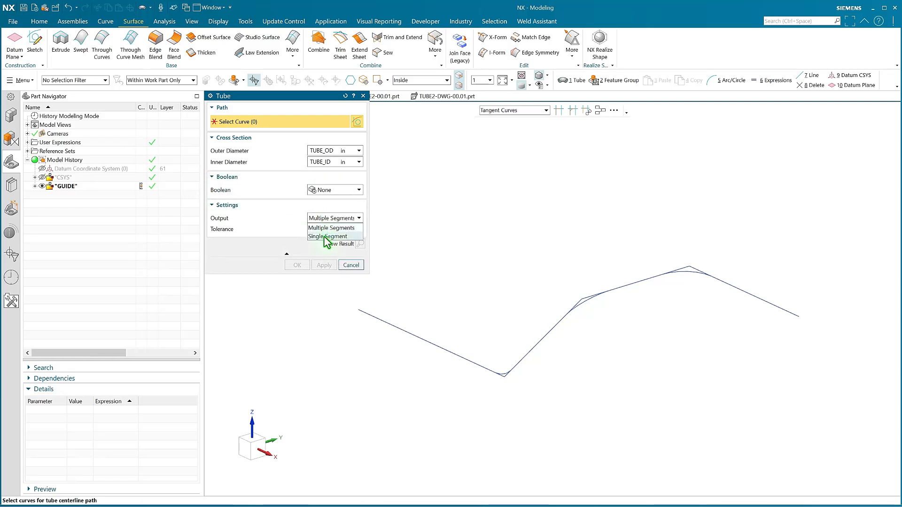
{"action": "left_click", "coordinate": [324, 236]}
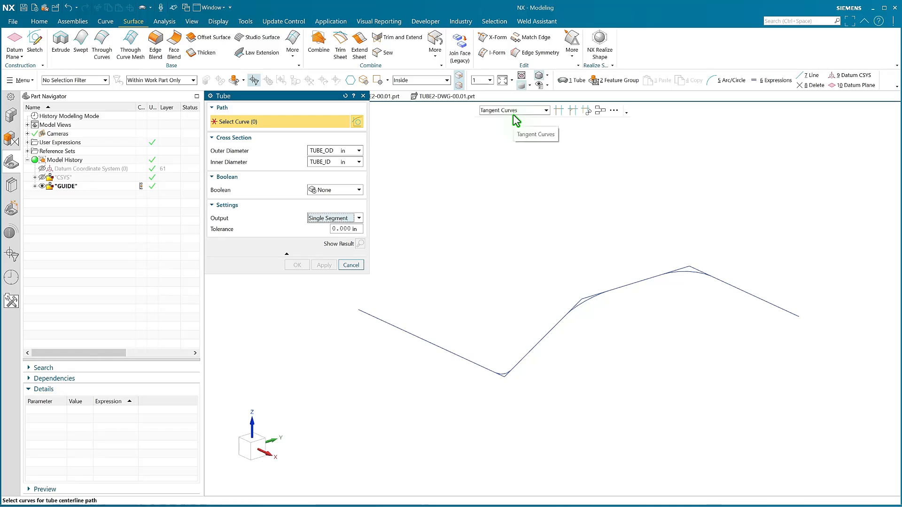
{"action": "left_click", "coordinate": [574, 113]}
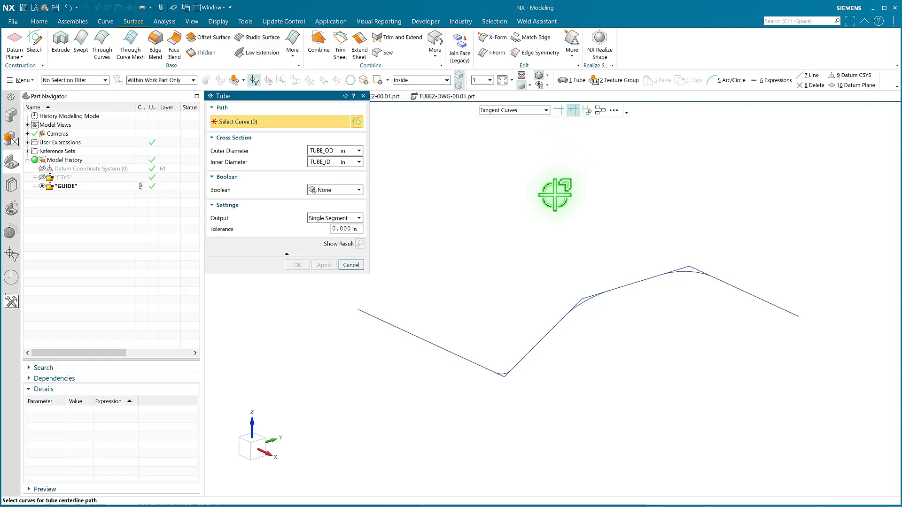
{"action": "left_click", "coordinate": [379, 322]}
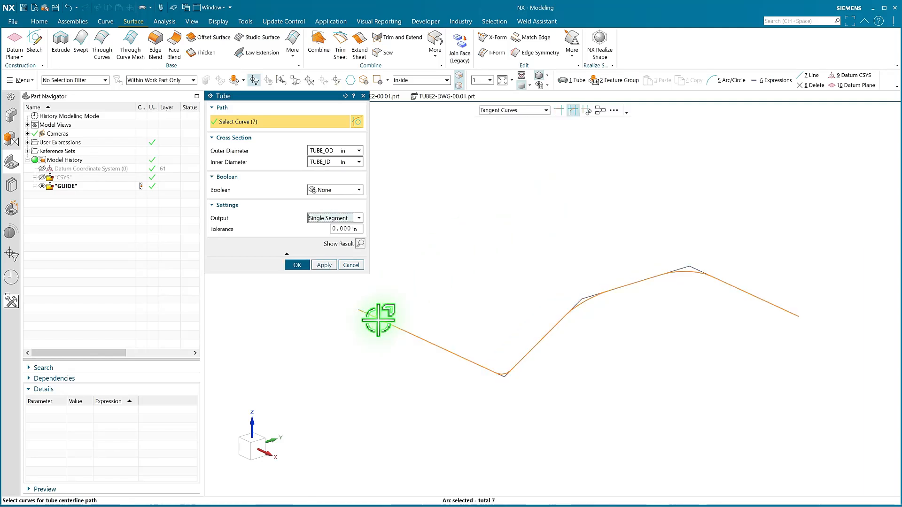
{"action": "middle_click", "coordinate": [437, 306]}
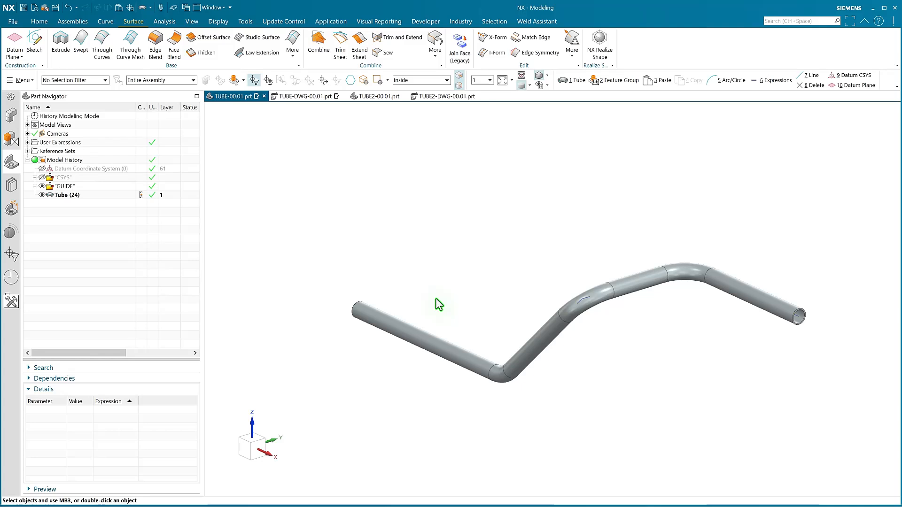
Hide the GUIDE group, show the CSYS group, and start a Point of type Existing Point.
{"action": "left_click", "coordinate": [42, 186]}
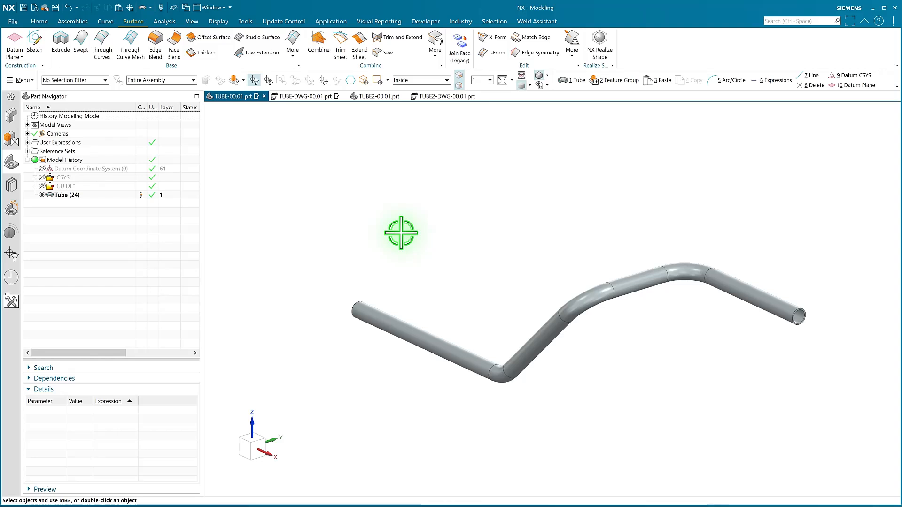
{"action": "left_click", "coordinate": [41, 178]}
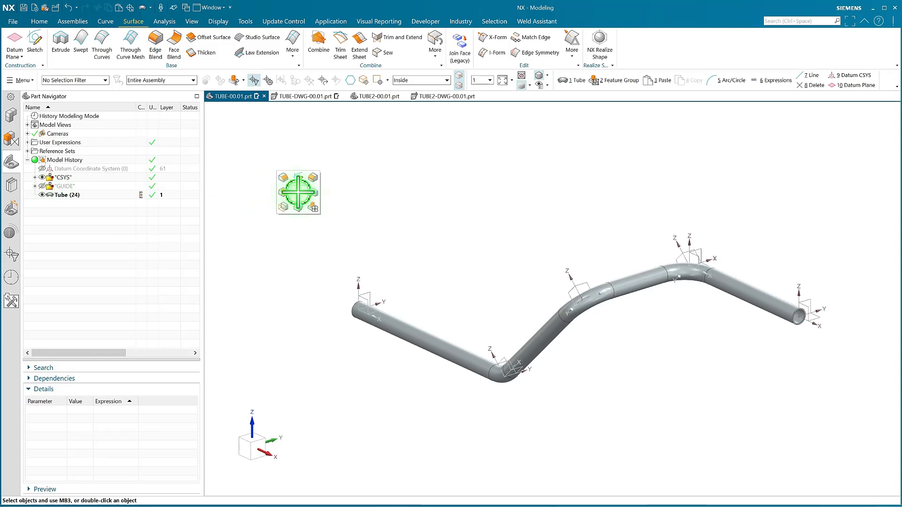
{"action": "left_click", "coordinate": [13, 55]}
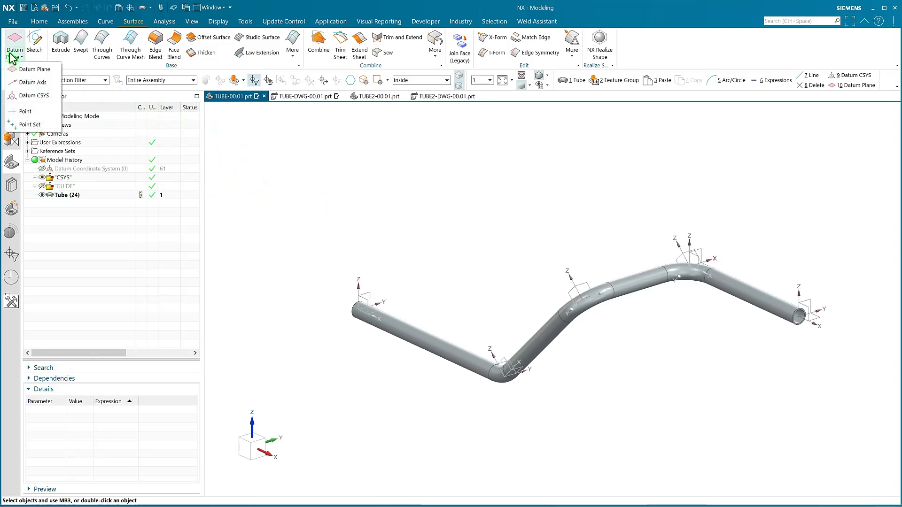
{"action": "left_click", "coordinate": [33, 114]}
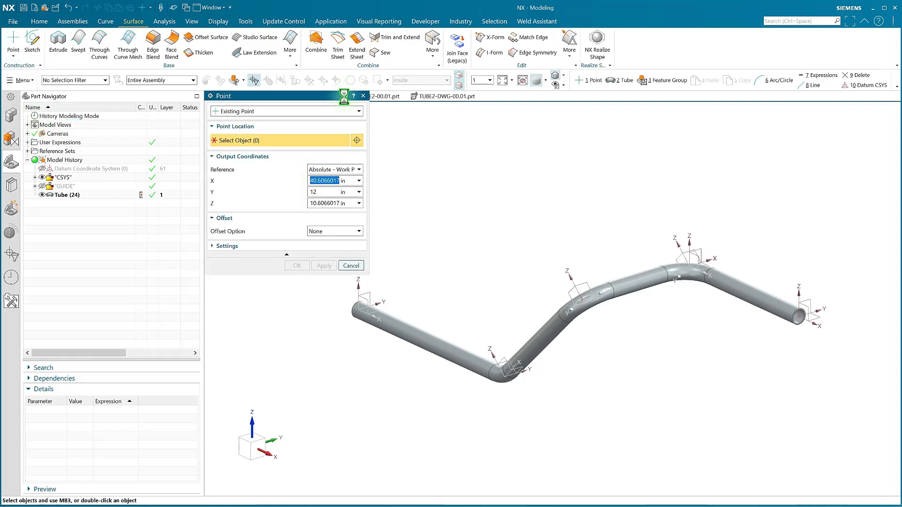
{"action": "left_click", "coordinate": [330, 116]}
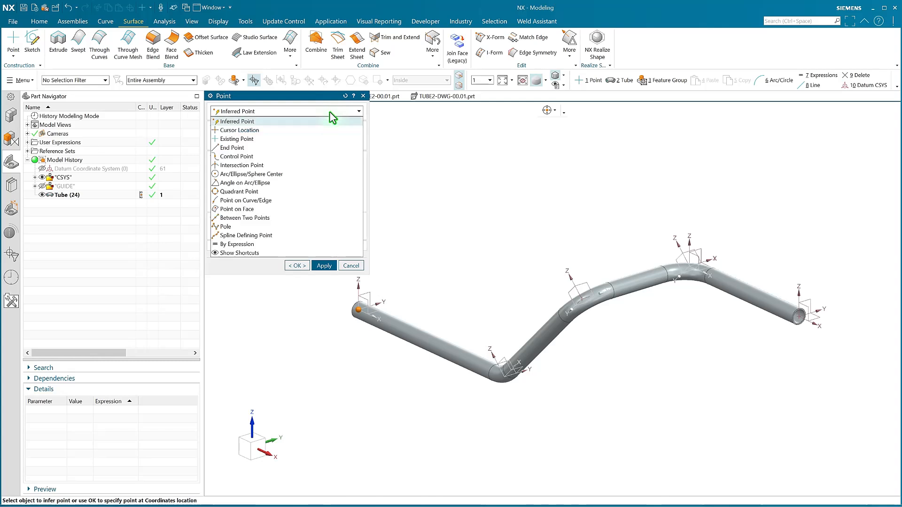
{"action": "left_click", "coordinate": [236, 140]}
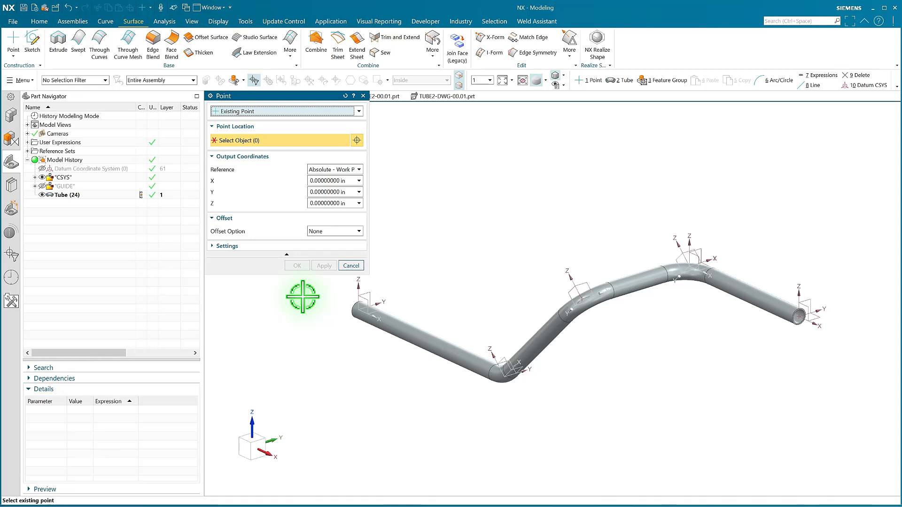
Create points at the coordinate system origins at the tube's start, its three bend corners and its end.
{"action": "left_click", "coordinate": [361, 311]}
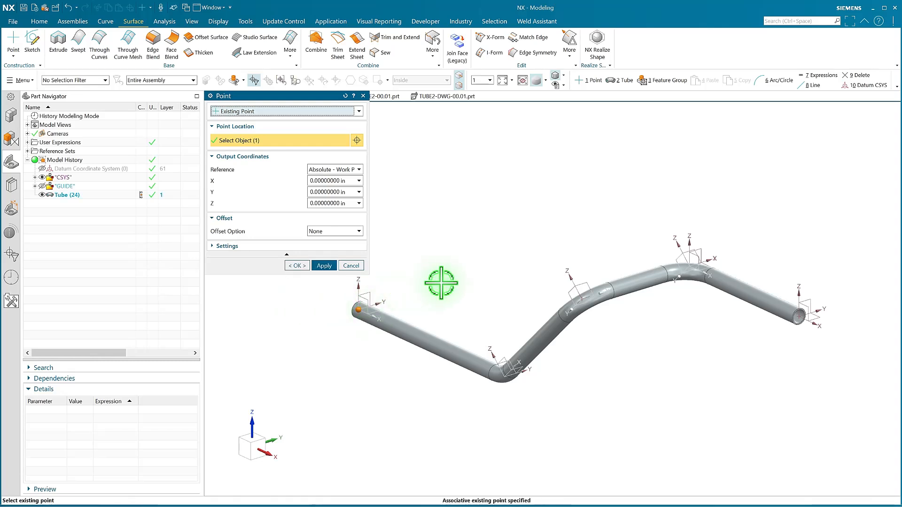
{"action": "middle_click", "coordinate": [499, 375]}
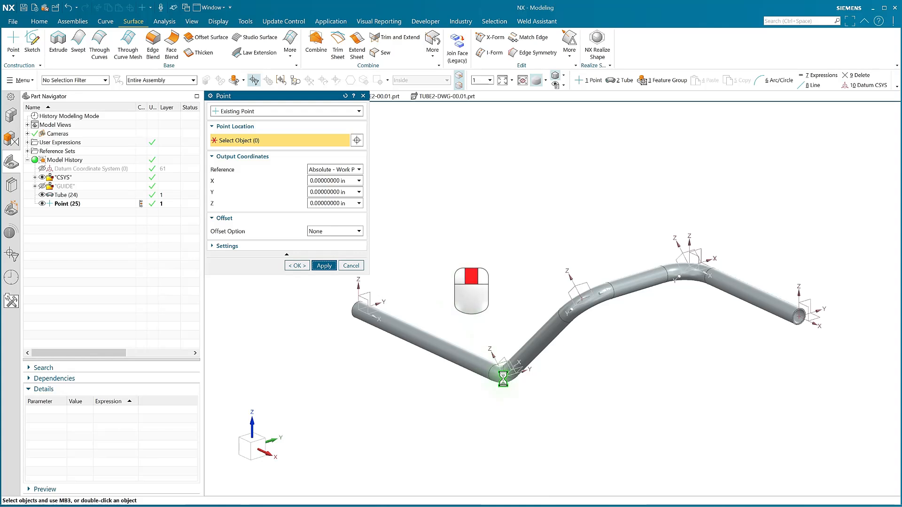
{"action": "left_click", "coordinate": [505, 378]}
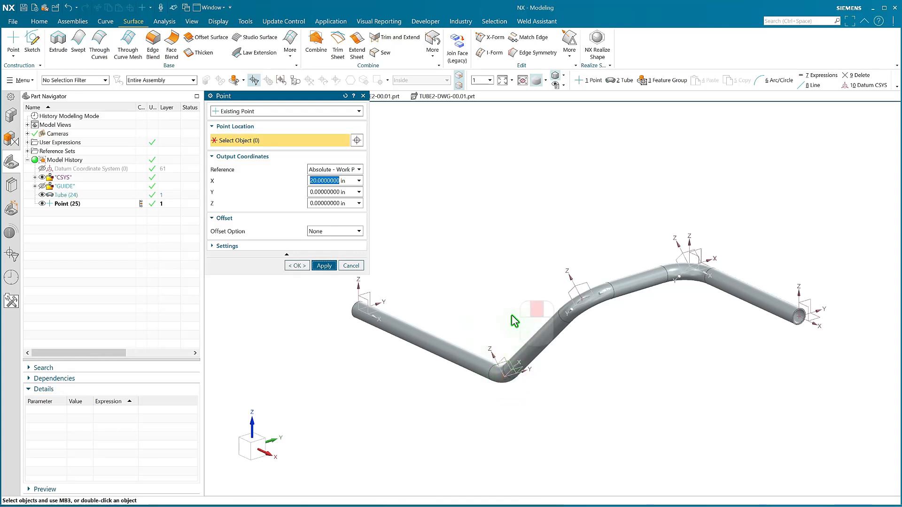
{"action": "middle_click", "coordinate": [583, 301]}
{"action": "left_click", "coordinate": [583, 299]}
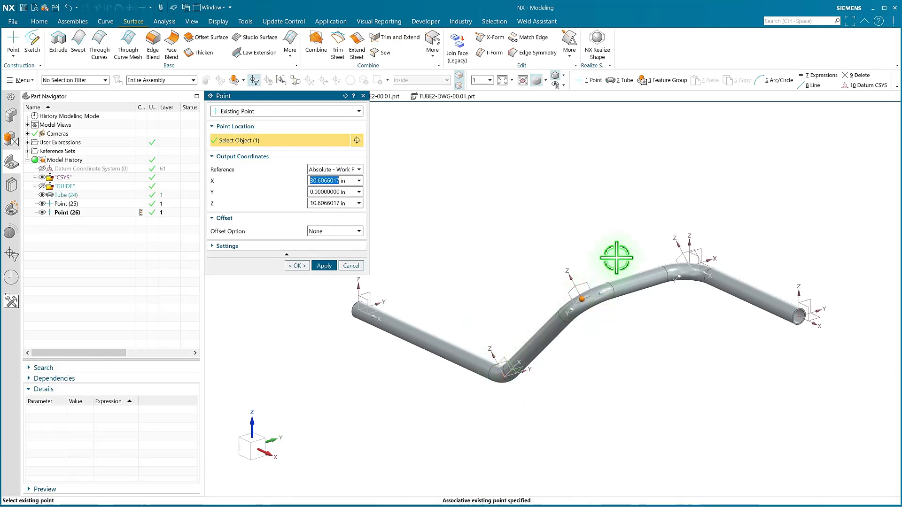
{"action": "left_click", "coordinate": [690, 266]}
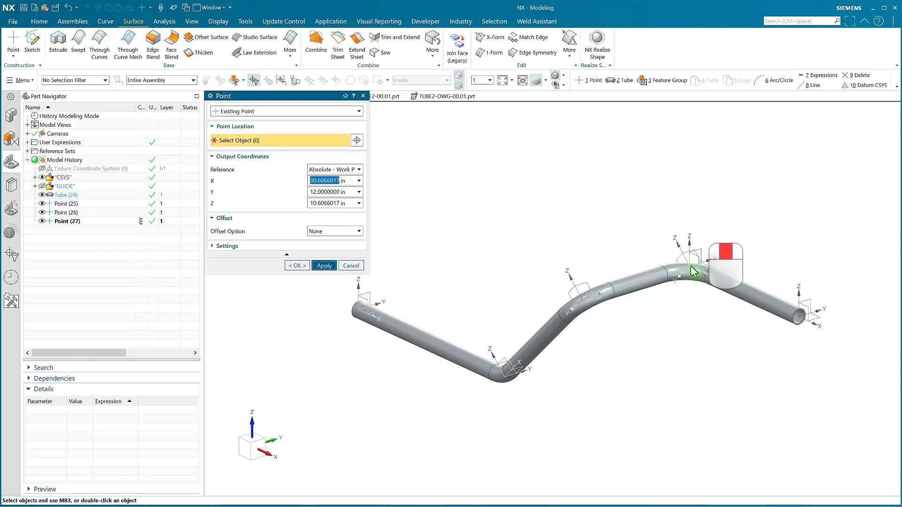
{"action": "middle_click", "coordinate": [698, 270]}
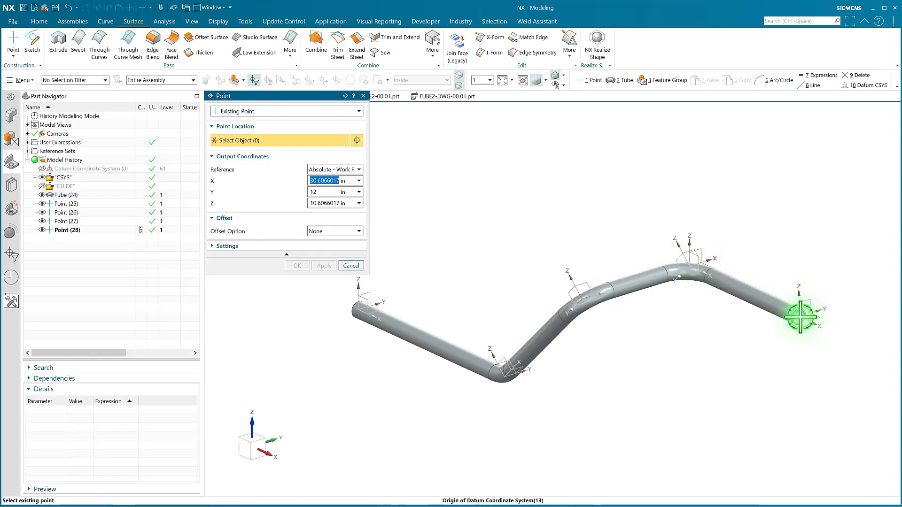
{"action": "left_click", "coordinate": [799, 316]}
{"action": "left_click", "coordinate": [297, 266]}
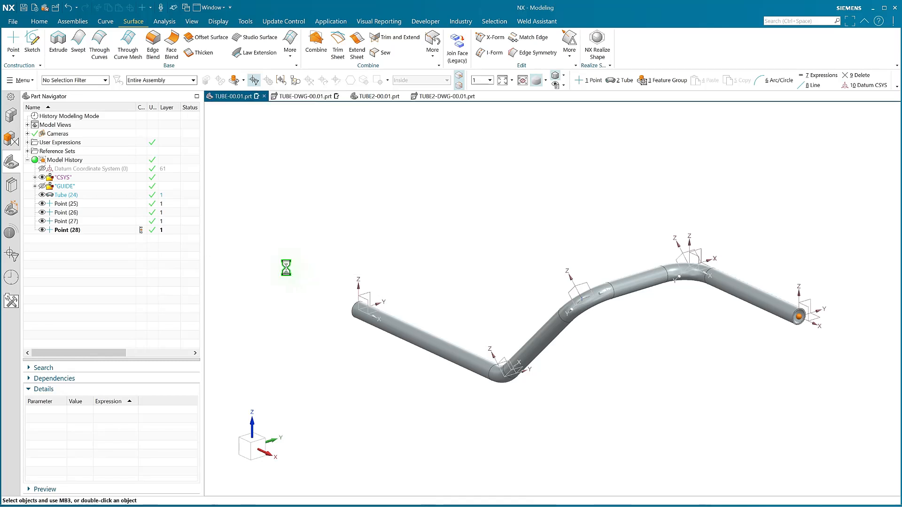
Group Point (25) through Point (29) into a feature group named POINTS.
{"action": "left_click", "coordinate": [66, 204]}
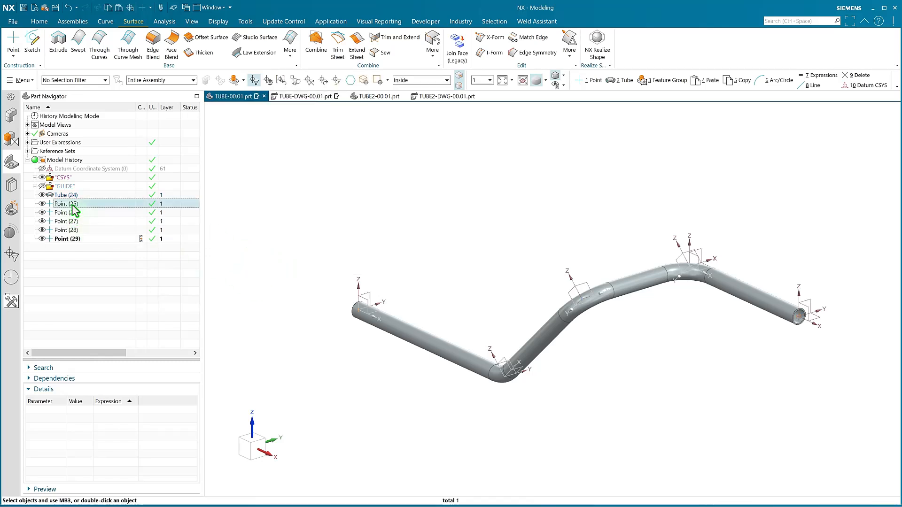
{"action": "left_click", "coordinate": [67, 239], "text": "shift"}
{"action": "right_click", "coordinate": [67, 240]}
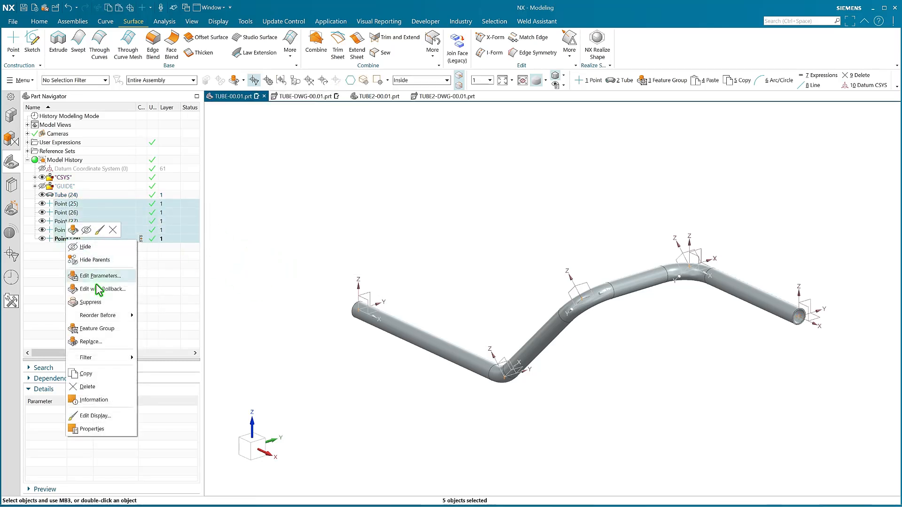
{"action": "left_click", "coordinate": [98, 328]}
{"action": "type", "text": "POINTS"}
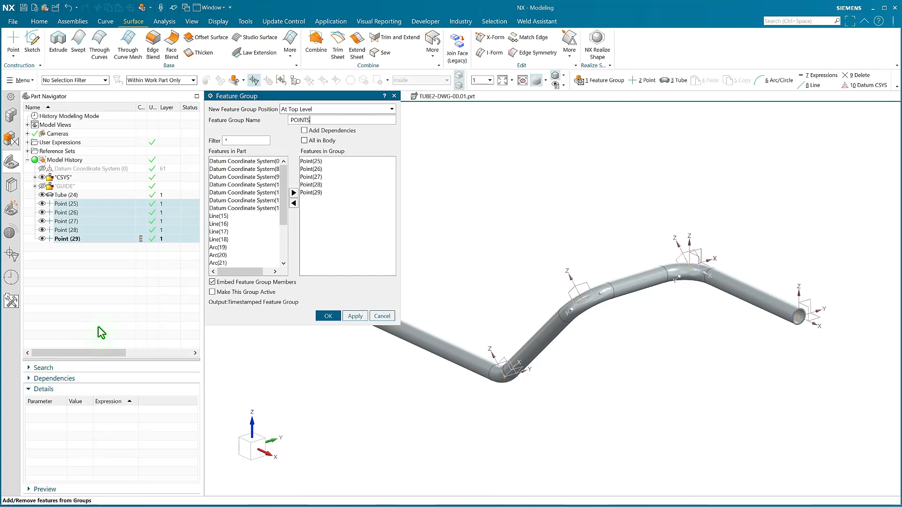
{"action": "key", "text": "Return"}
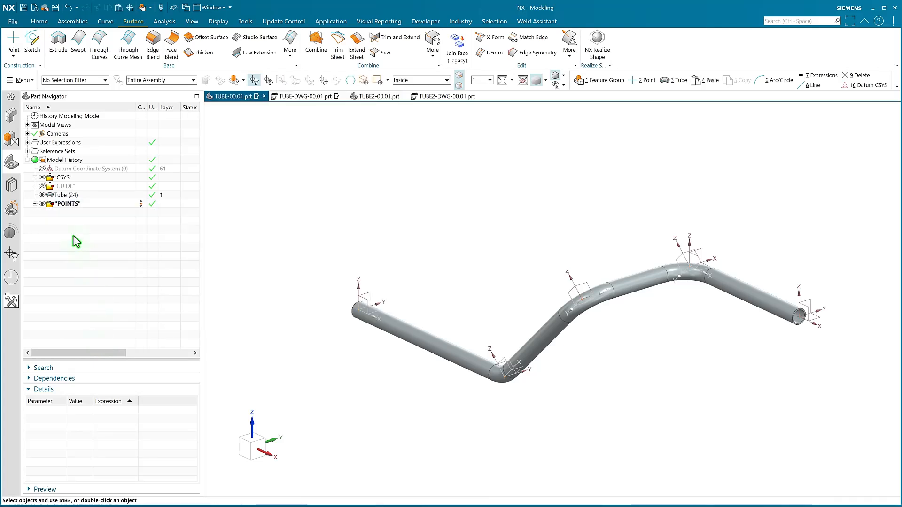
Move the POINTS feature group to layer 70, check the layer of its points, and hide the CSYS group.
{"action": "left_click", "coordinate": [56, 205]}
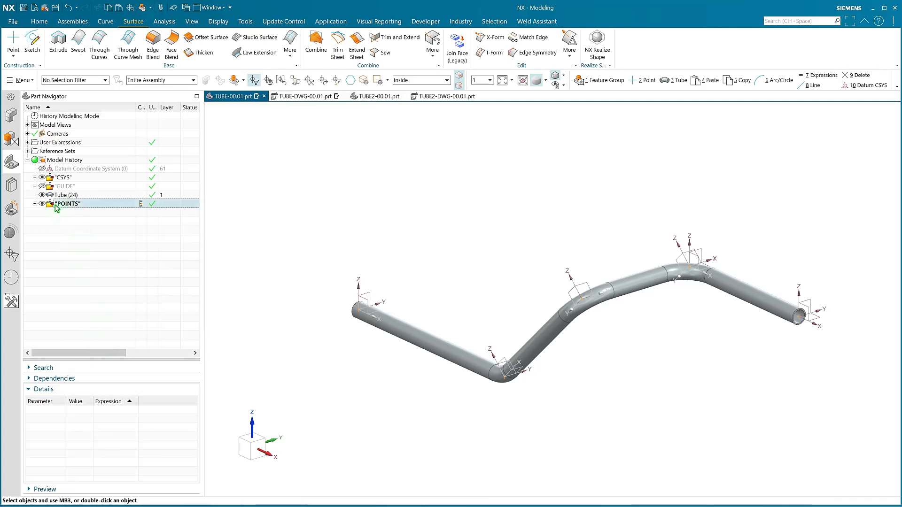
{"action": "left_click", "coordinate": [240, 224], "text": "ctrl+shift"}
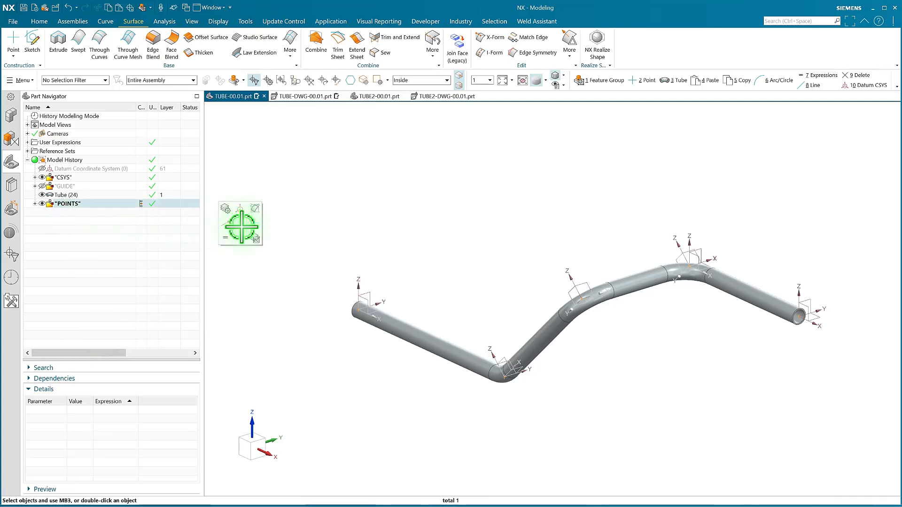
{"action": "left_click", "coordinate": [257, 240]}
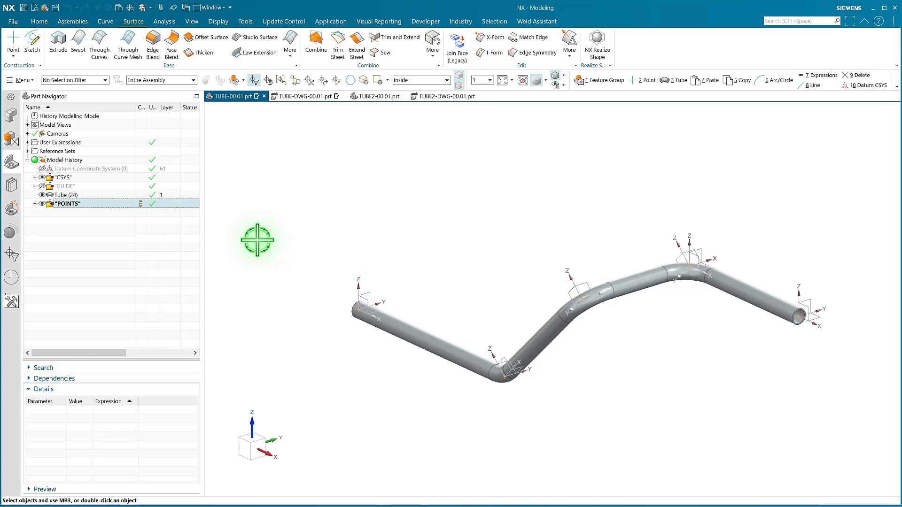
{"action": "type", "text": "70"}
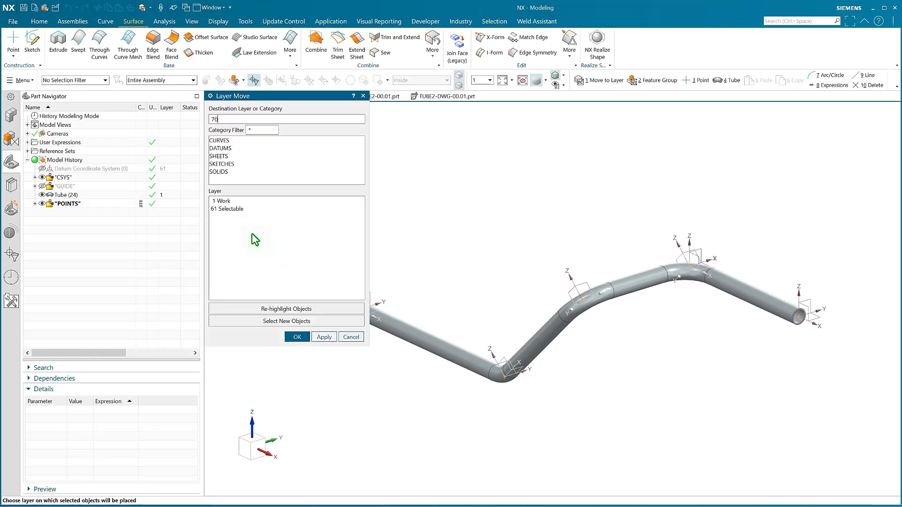
{"action": "middle_click", "coordinate": [252, 233]}
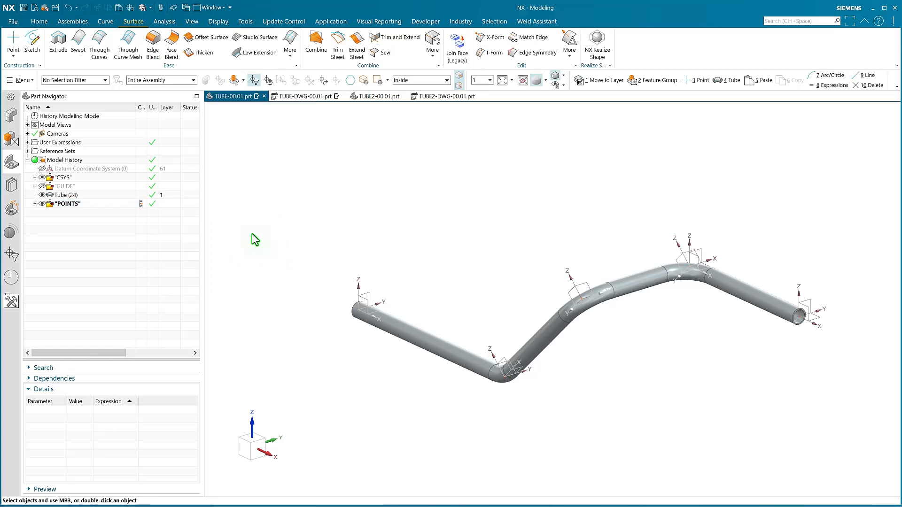
{"action": "left_click", "coordinate": [34, 204]}
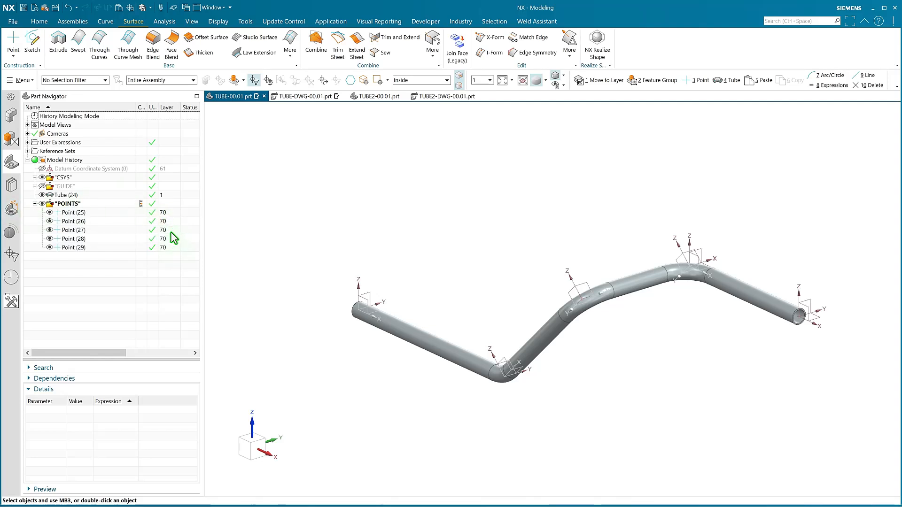
{"action": "left_click", "coordinate": [35, 204]}
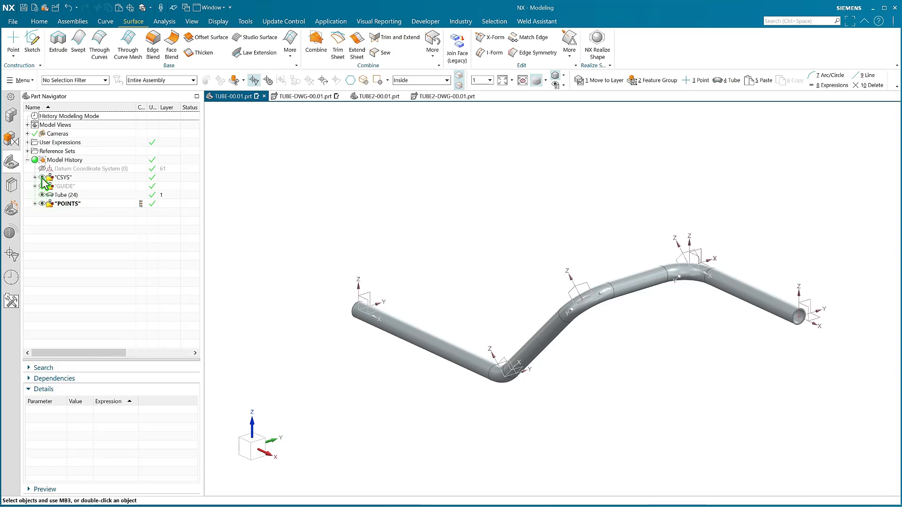
{"action": "left_click", "coordinate": [42, 177]}
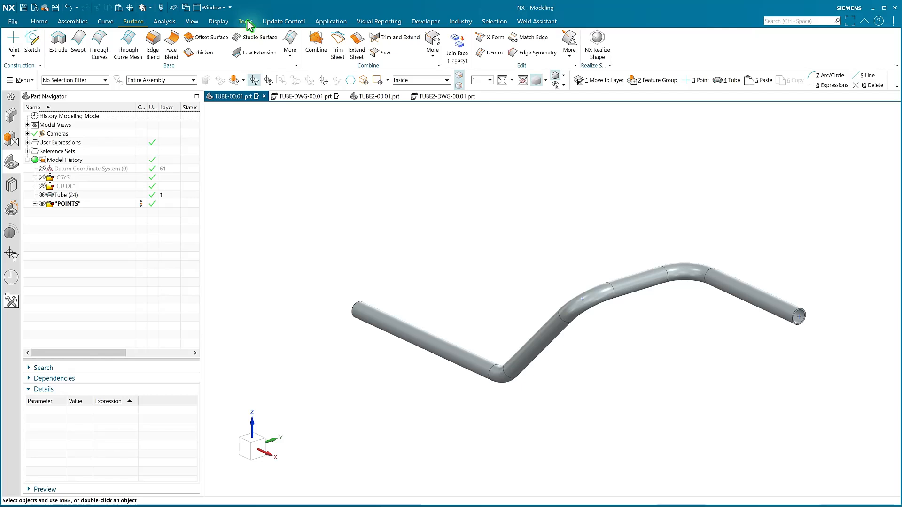
Add a new reference set named WITH POINTS containing the tube's solid body and its five points.
{"action": "left_click", "coordinate": [74, 24]}
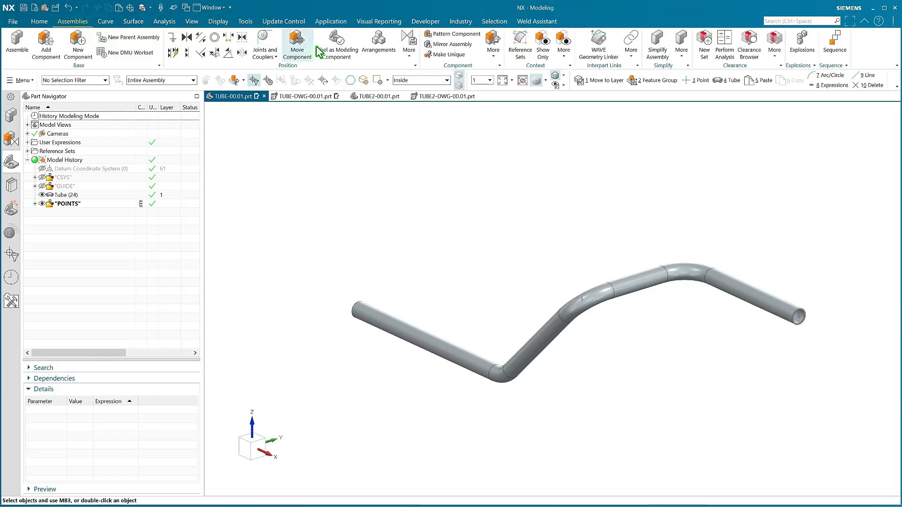
{"action": "left_click", "coordinate": [519, 45]}
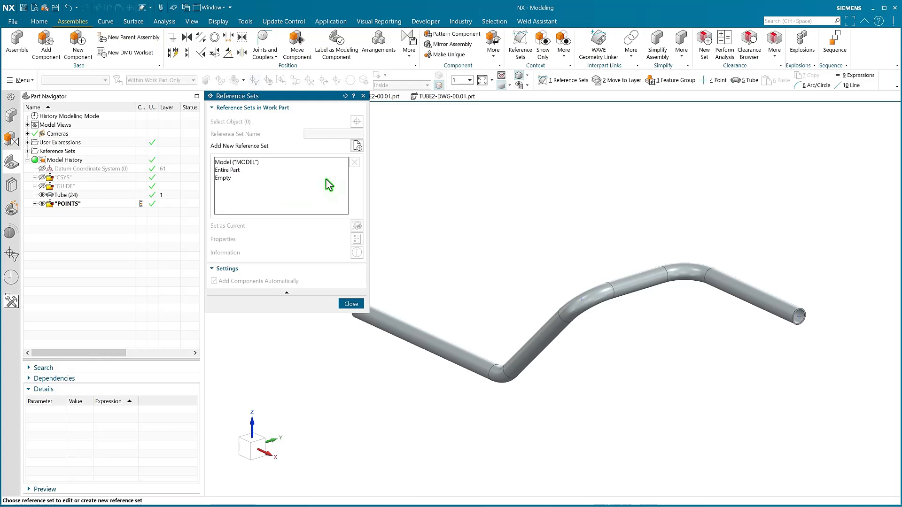
{"action": "left_click", "coordinate": [262, 161]}
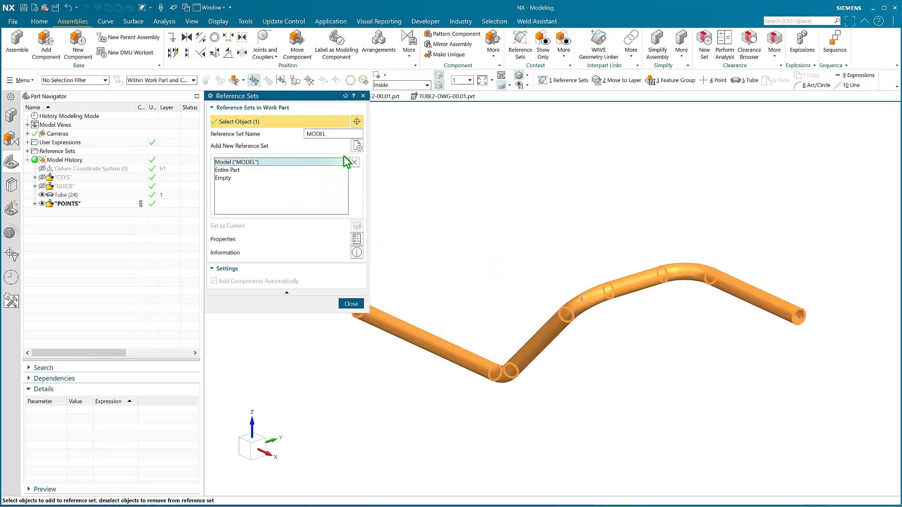
{"action": "left_click", "coordinate": [357, 146]}
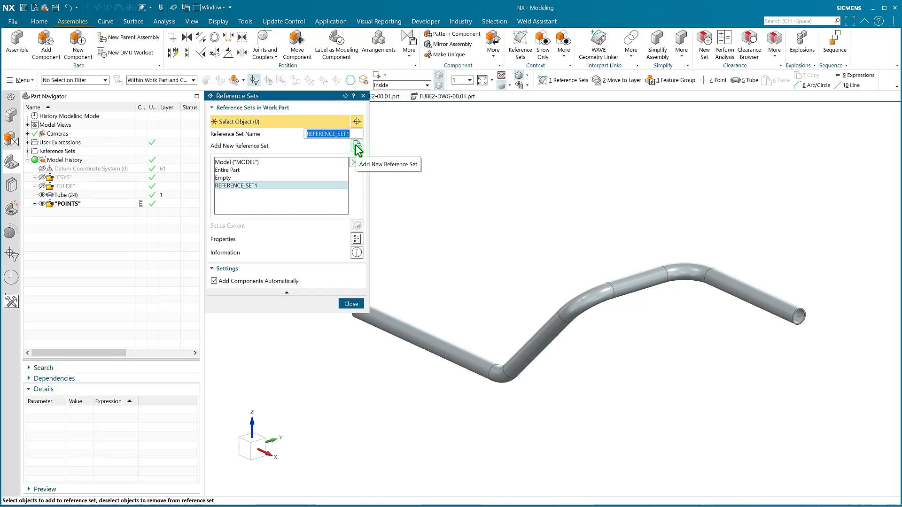
{"action": "type", "text": "WITH POINTS"}
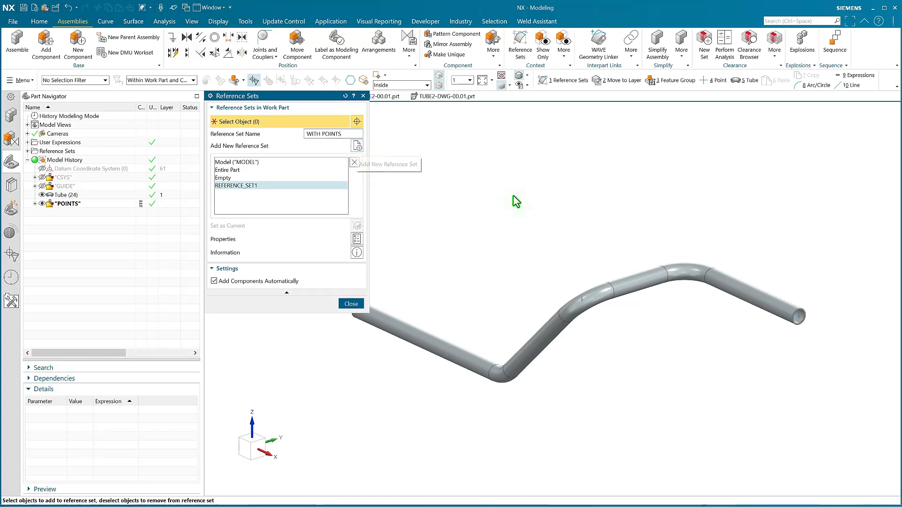
{"action": "scroll", "coordinate": [515, 197], "scroll_direction": "down", "scroll_amount": 3}
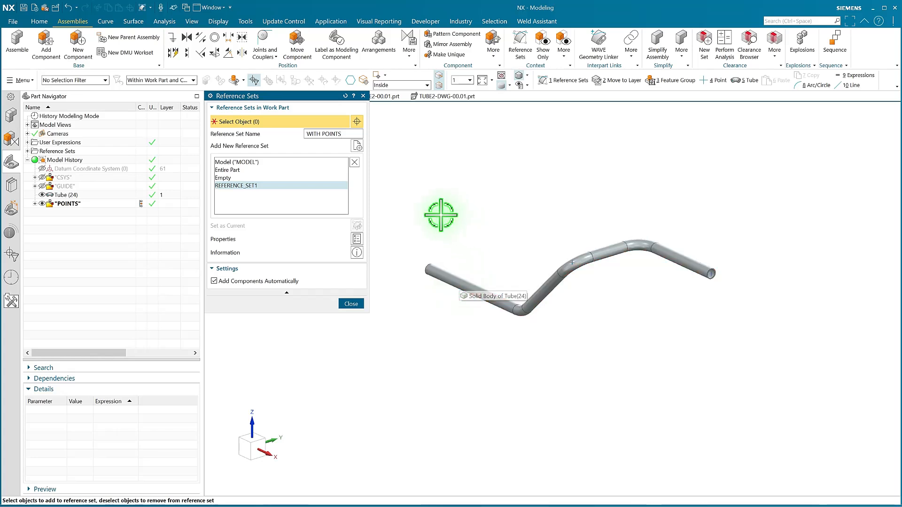
{"action": "left_click_drag", "start_coordinate": [405, 192], "coordinate": [757, 354]}
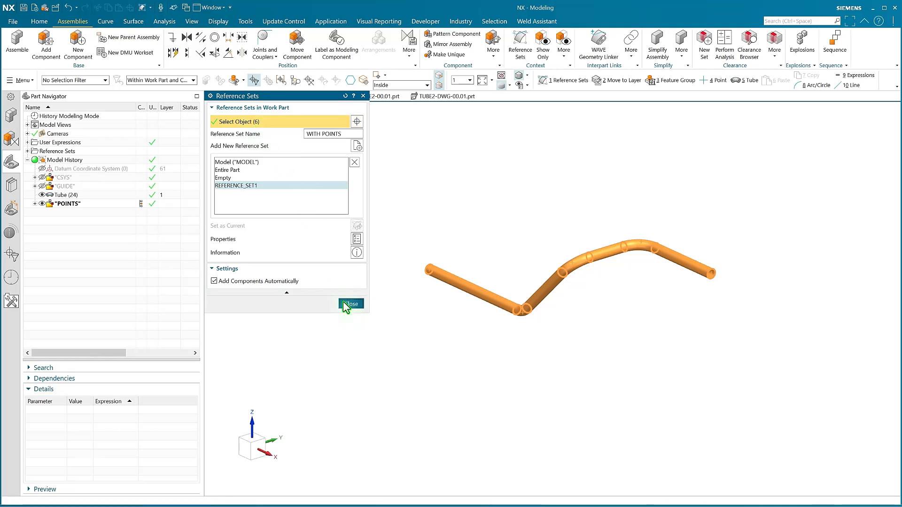
{"action": "left_click", "coordinate": [349, 303]}
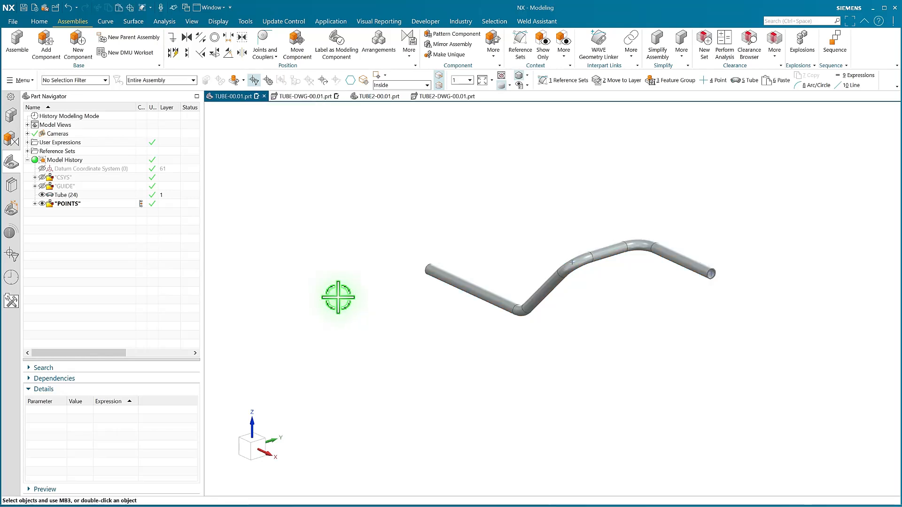
Hide the POINTS group and save the tube part in the trimetric view.
{"action": "key", "text": "Home"}
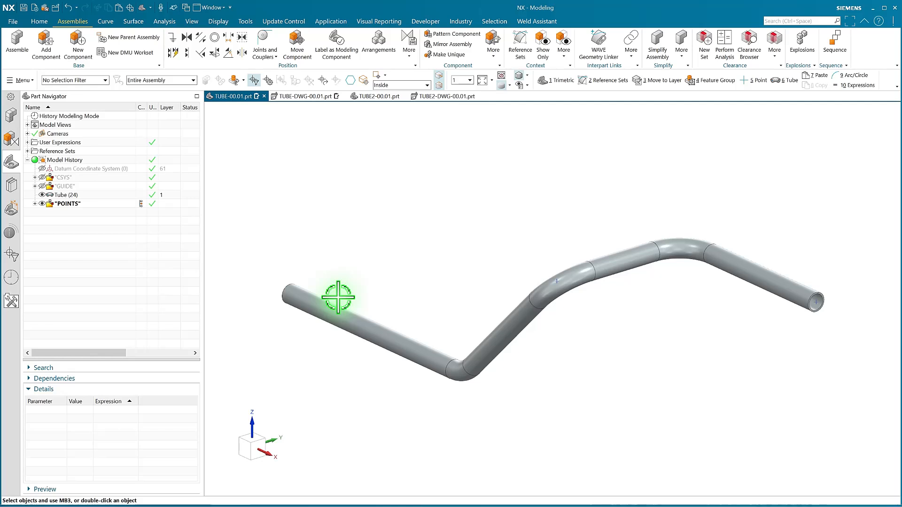
{"action": "left_click", "coordinate": [42, 204]}
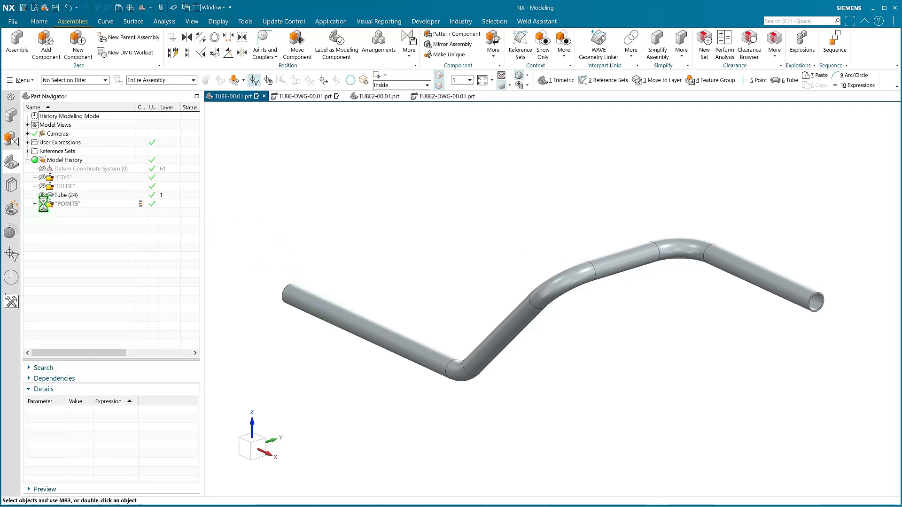
{"action": "left_click", "coordinate": [24, 7]}
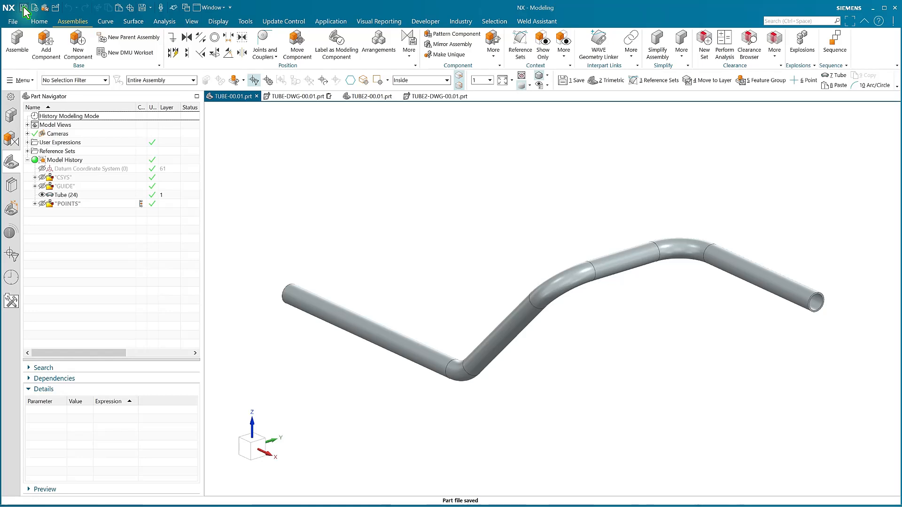